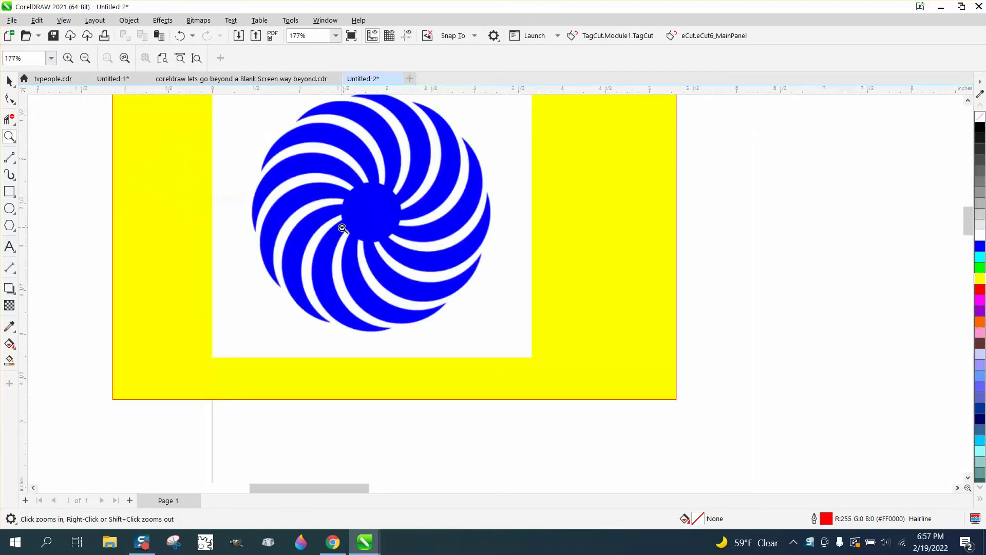
# Zoom in to inspect the upper part of the blue swirl artwork.
pyautogui.scroll(3, 442, 226)
pyautogui.scroll(-2, 411, 248)
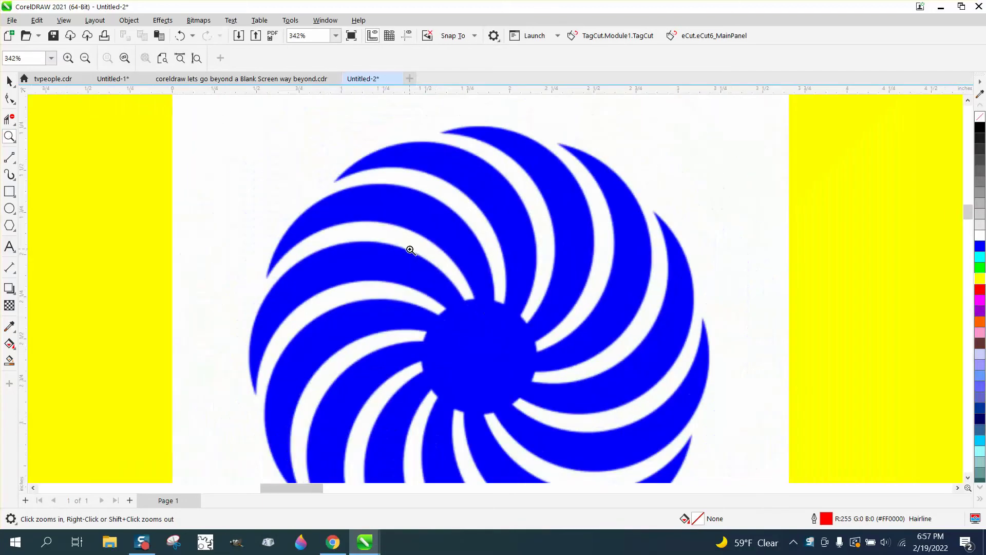
pyautogui.scroll(-3, 434, 250)
pyautogui.moveTo(412, 221); pyautogui.dragTo(435, 272)
pyautogui.scroll(-5, 436, 272)
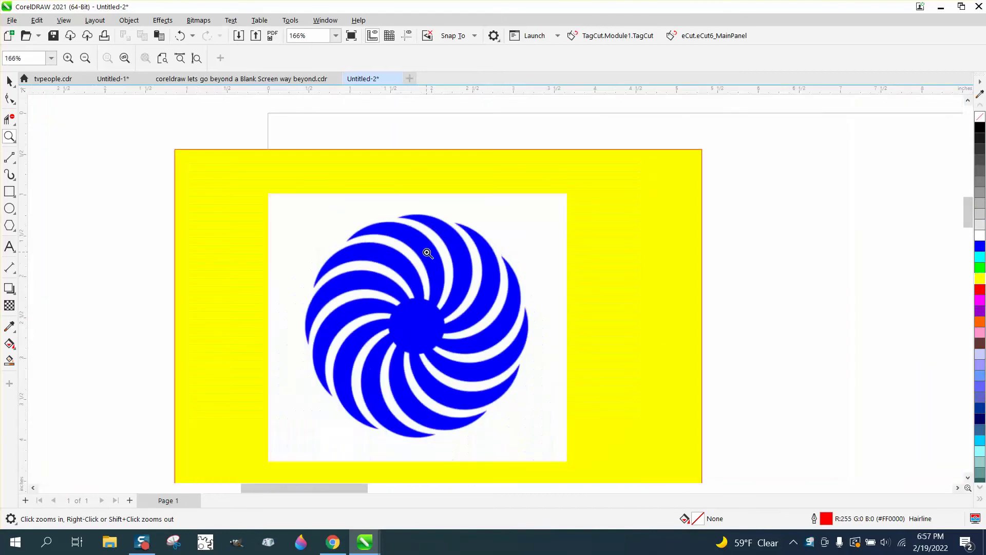
pyautogui.scroll(-1, 426, 253)
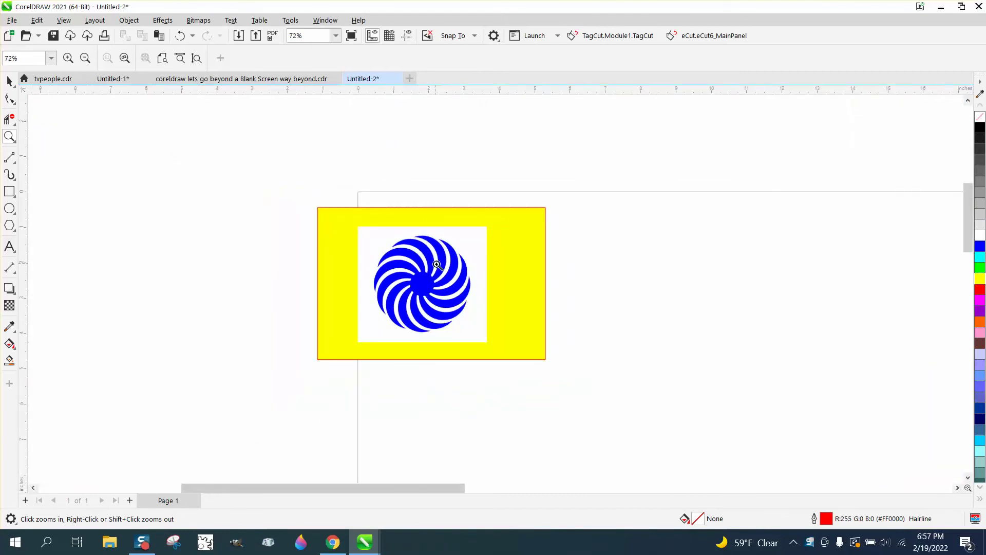
pyautogui.moveTo(406, 225); pyautogui.dragTo(502, 298)
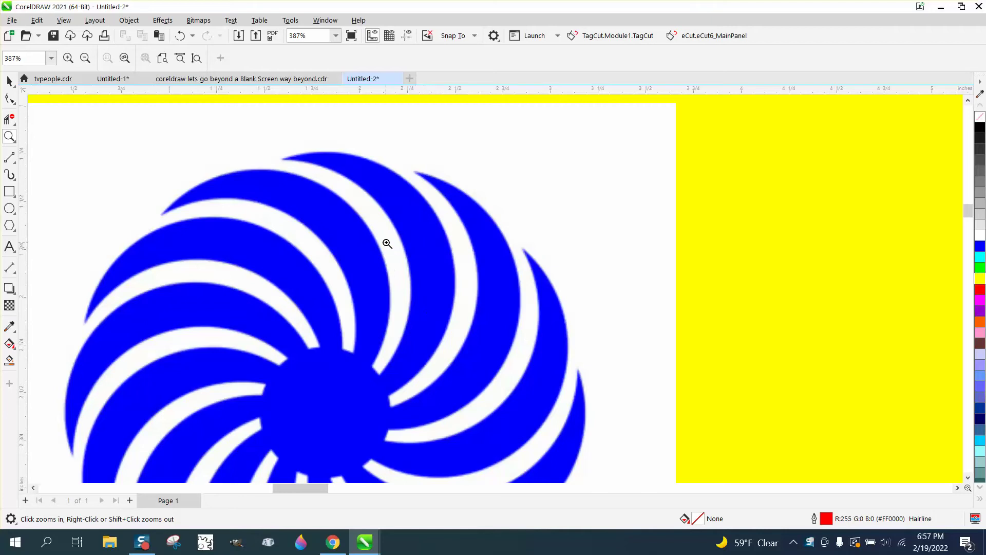
pyautogui.scroll(-3, 392, 249)
pyautogui.scroll(-1, 83, 194)
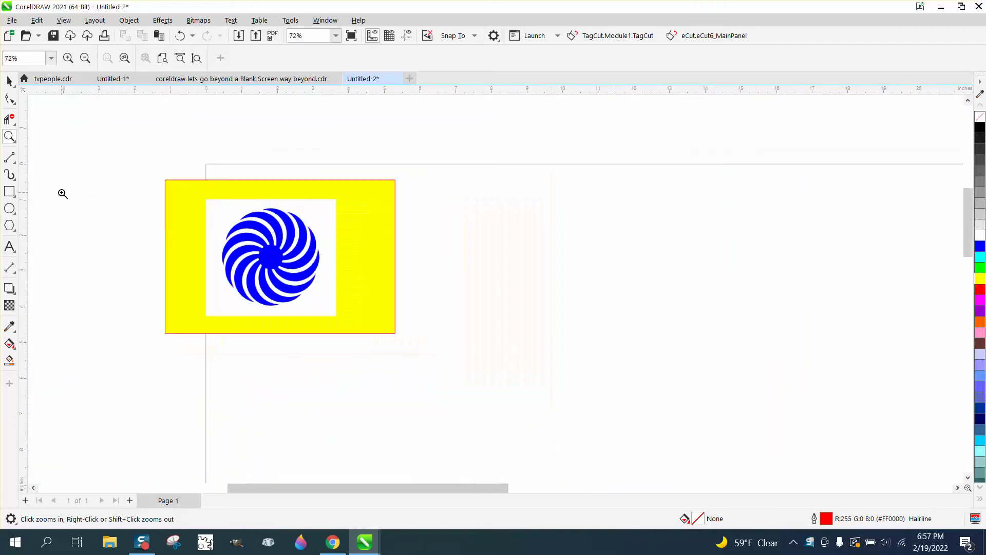
# Zoom in on the yellow rectangle and the centre of the small yellow swirl.
pyautogui.click(9, 208)
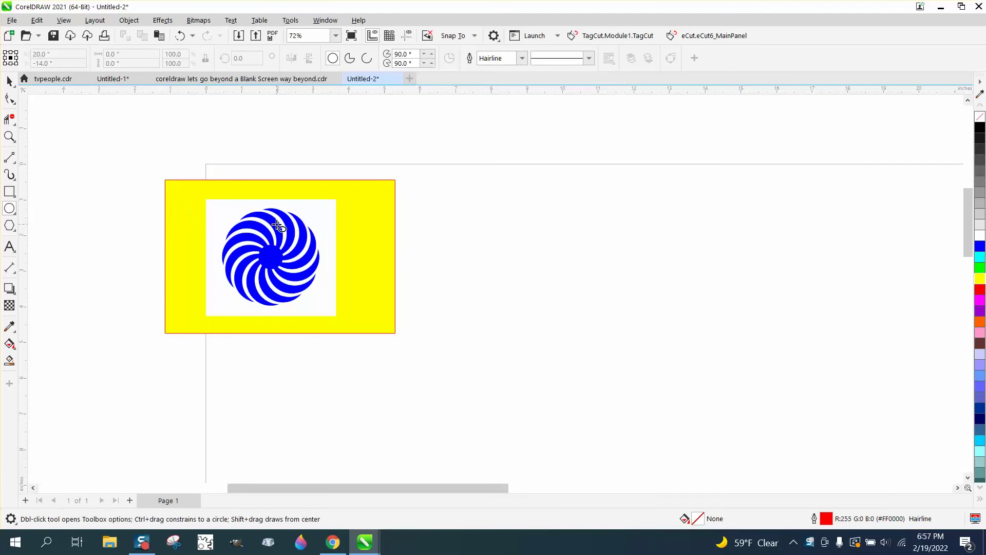
pyautogui.click(9, 136)
pyautogui.moveTo(166, 179); pyautogui.dragTo(392, 329)
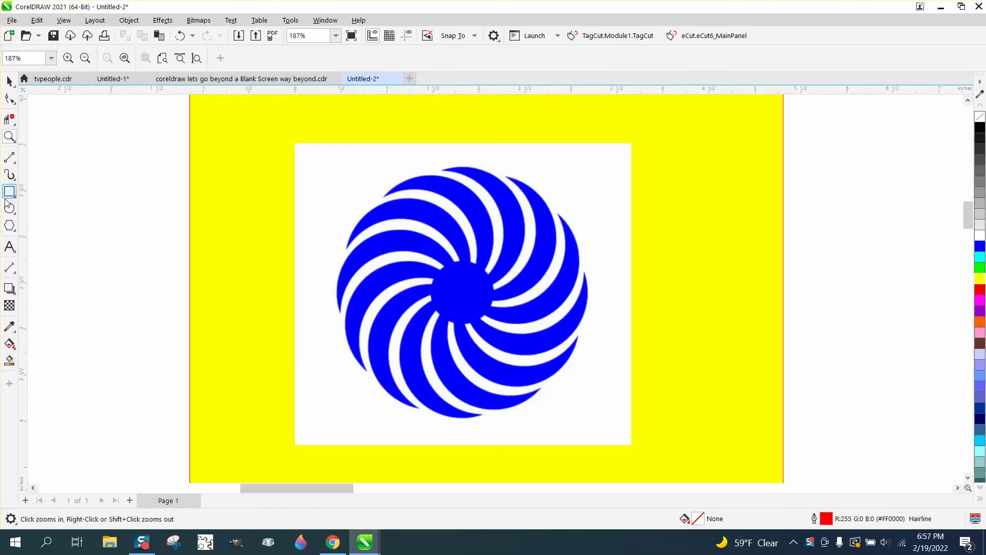
pyautogui.click(9, 81)
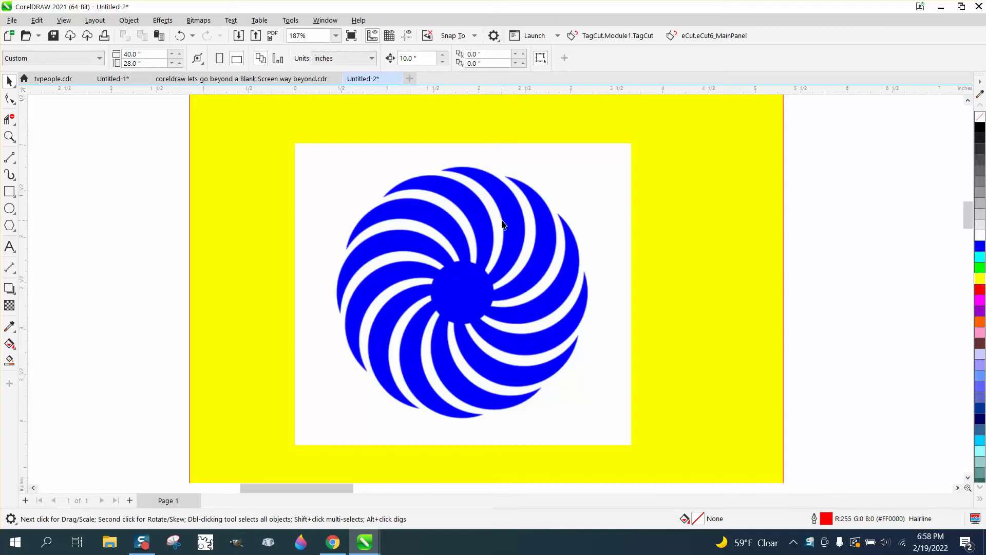
pyautogui.scroll(-3, 470, 224)
pyautogui.scroll(-10, 475, 226)
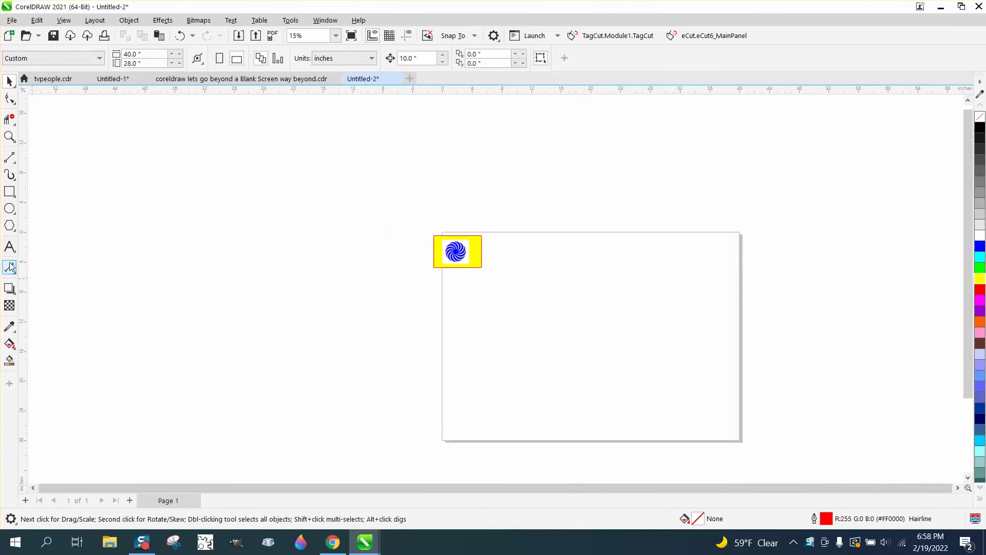
pyautogui.click(10, 136)
pyautogui.moveTo(436, 227); pyautogui.dragTo(524, 280)
pyautogui.moveTo(286, 248); pyautogui.dragTo(447, 315)
pyautogui.scroll(-9, 272, 239)
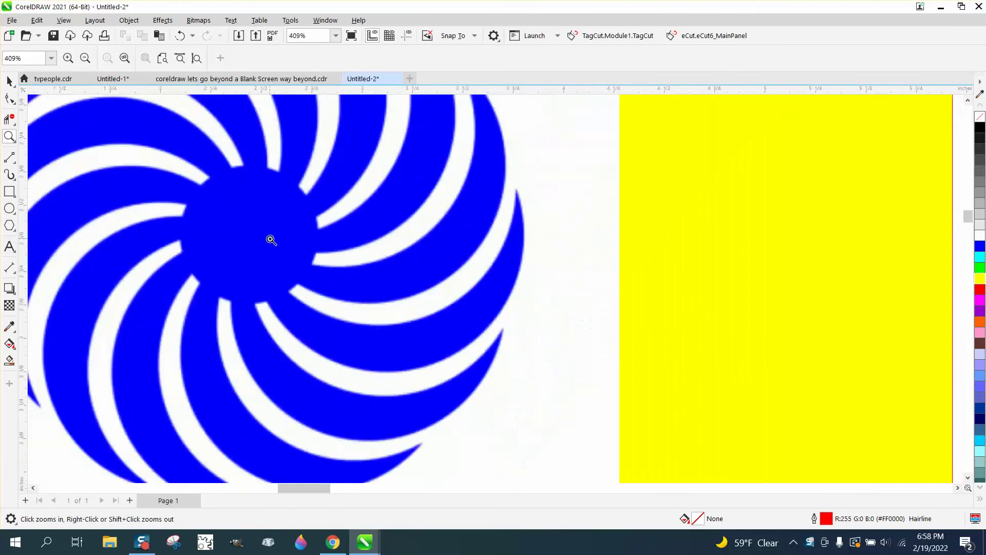
# Draw a 16-inch circle and centre it on the page.
pyautogui.click(11, 209)
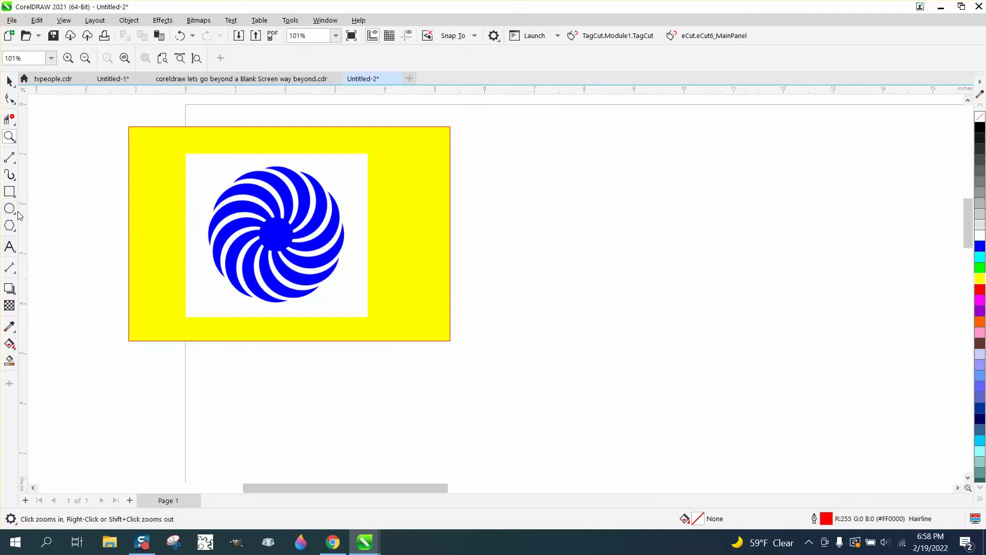
pyautogui.moveTo(805, 225); pyautogui.dragTo(543, 409)
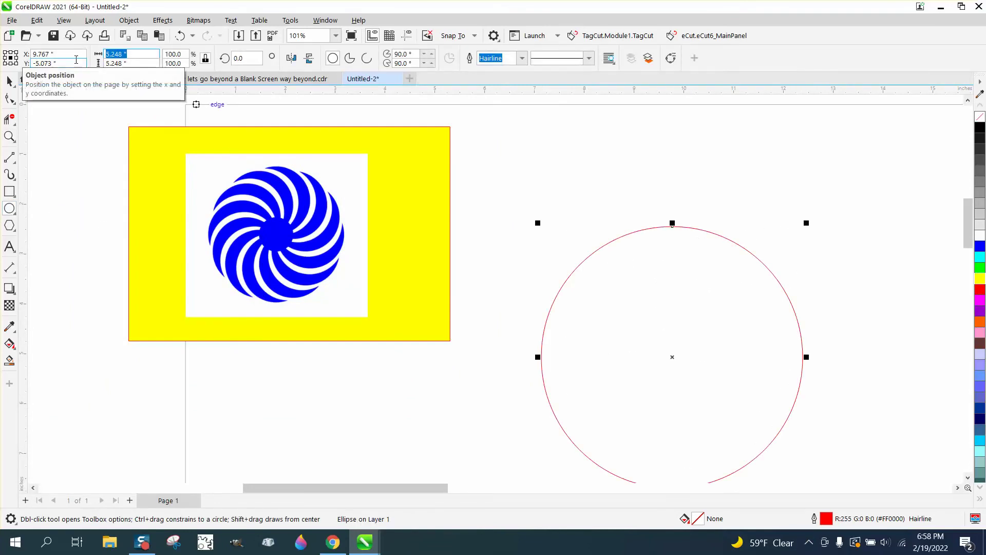
pyautogui.write('16')
pyautogui.press('Return')
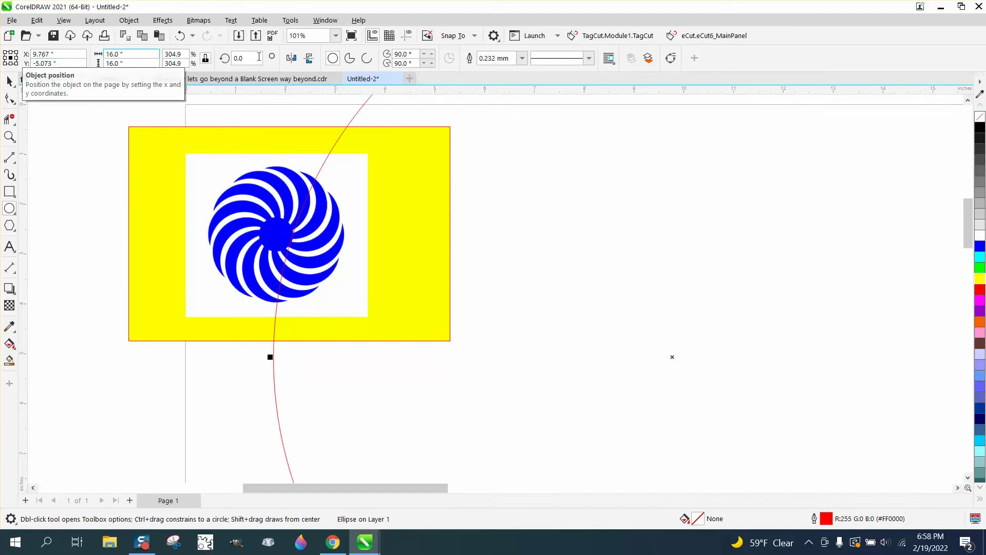
pyautogui.scroll(-1, 357, 289)
pyautogui.scroll(-2, 360, 290)
pyautogui.scroll(-1, 469, 303)
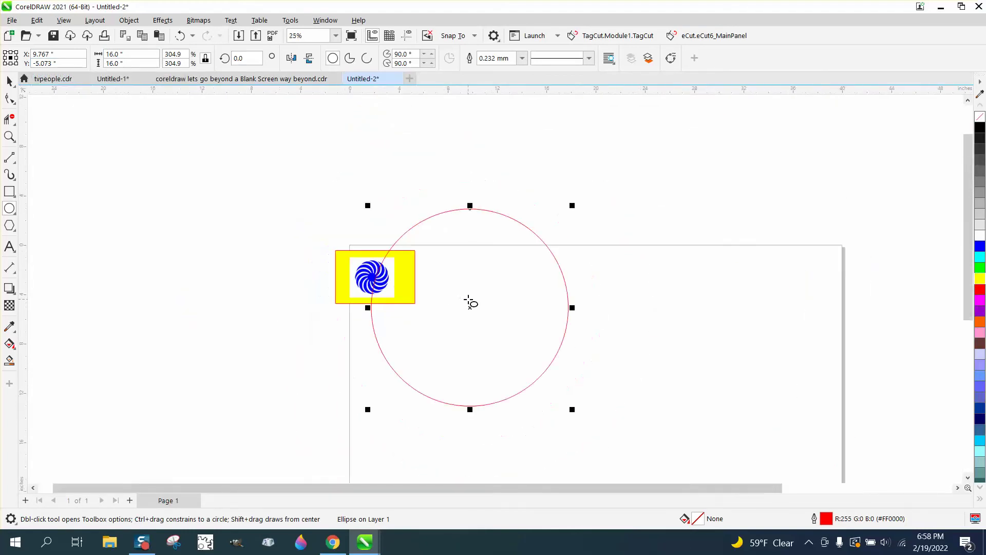
pyautogui.press('p')
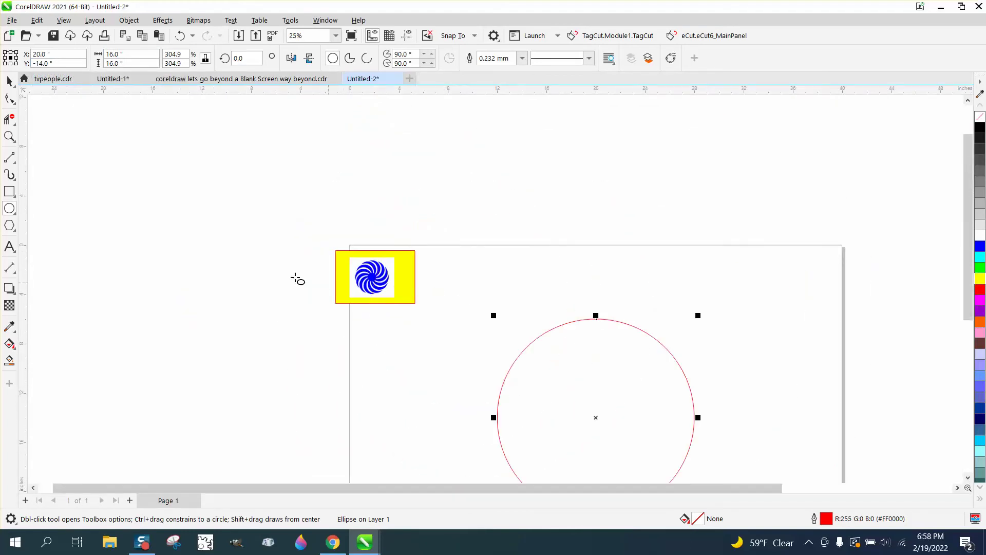
pyautogui.scroll(-1, 257, 264)
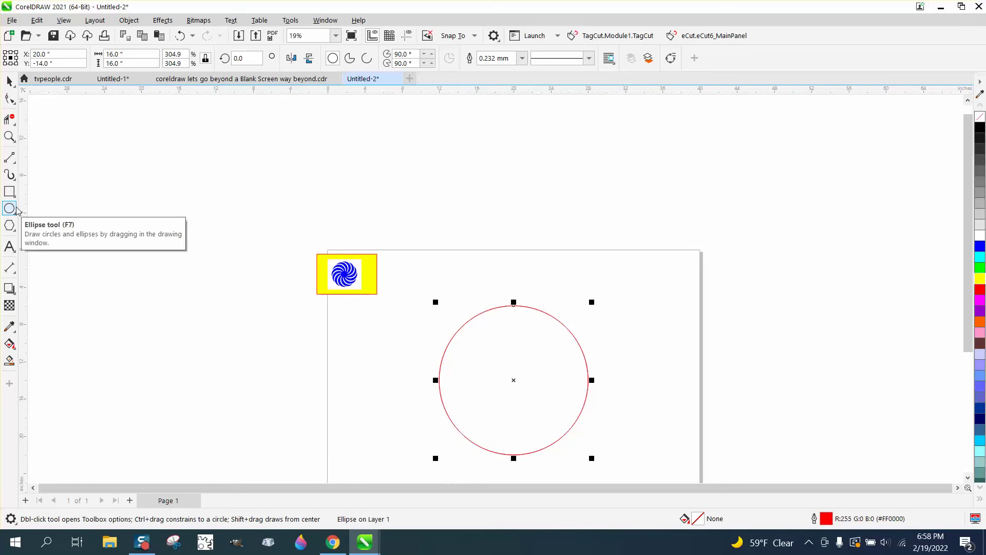
# Add a concentric 8-inch circle inside the 16-inch one.
pyautogui.click(129, 54)
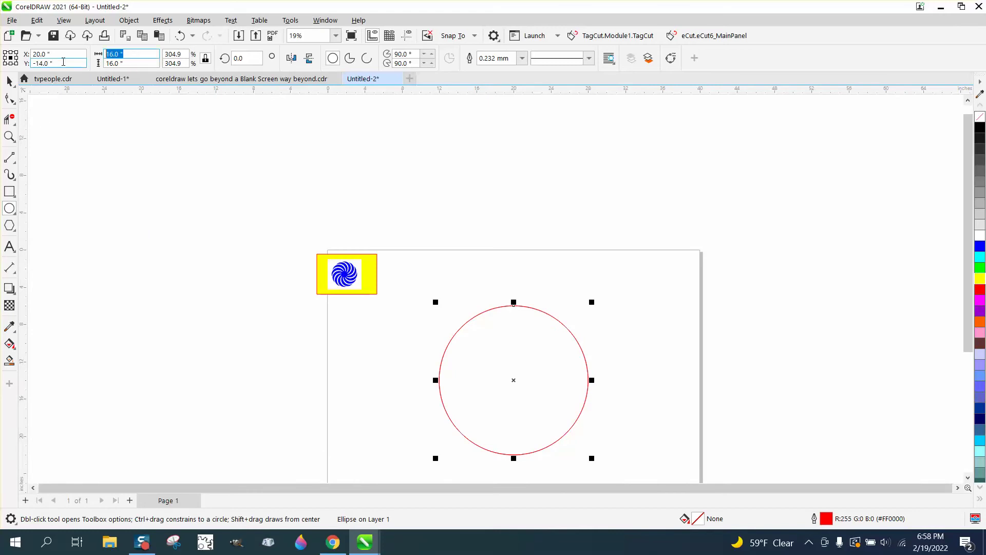
pyautogui.write('8')
pyautogui.press('Return')
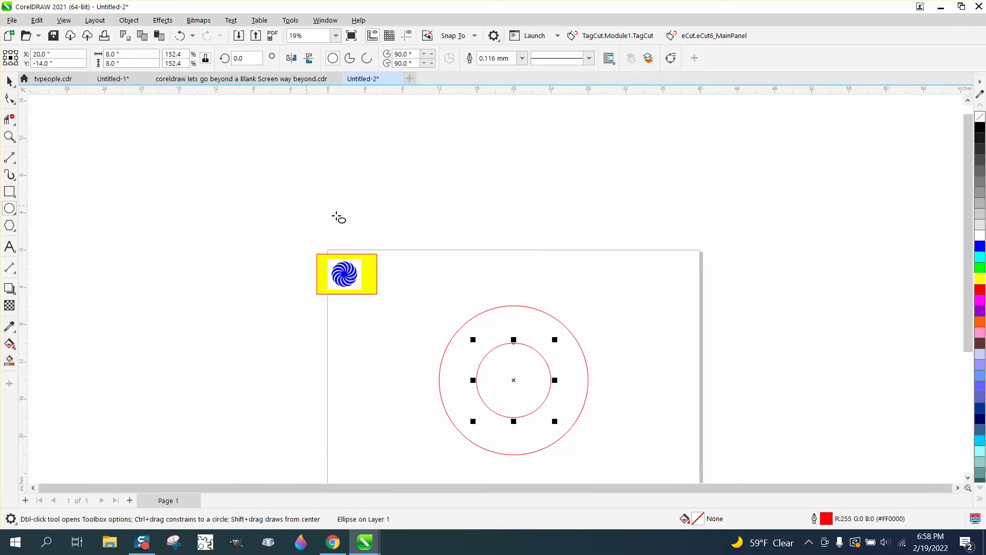
pyautogui.click(9, 81)
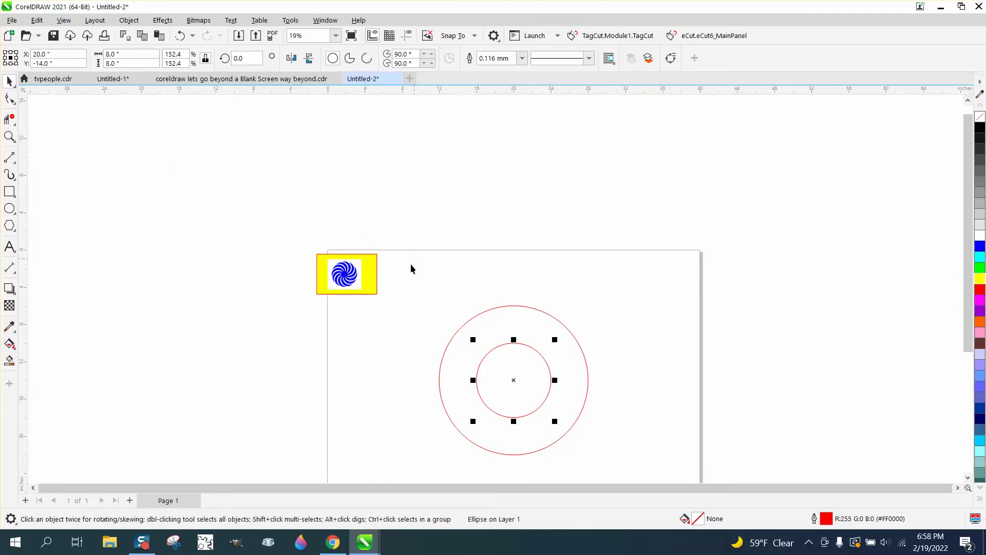
# Align the 8-inch circle to the 16-inch circle's right edge.
pyautogui.moveTo(410, 272); pyautogui.dragTo(652, 470)
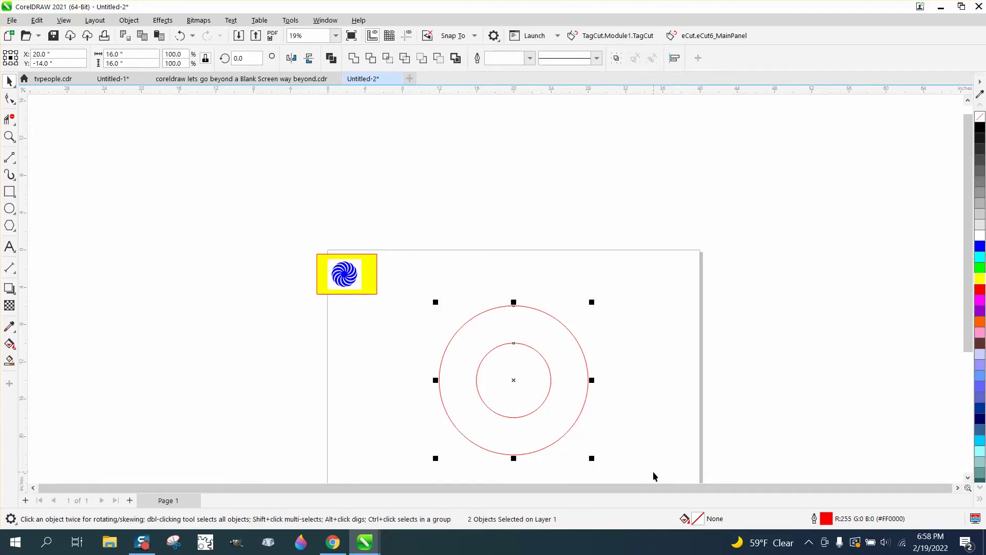
pyautogui.press('r')
pyautogui.click(625, 357)
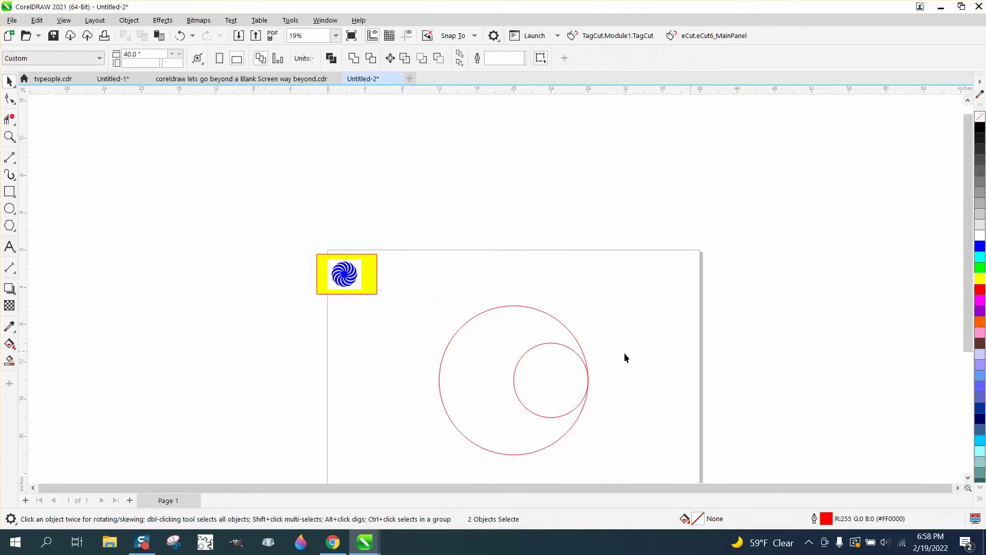
# Move the small circle's rotation centre to the big circle's centre.
pyautogui.click(574, 353)
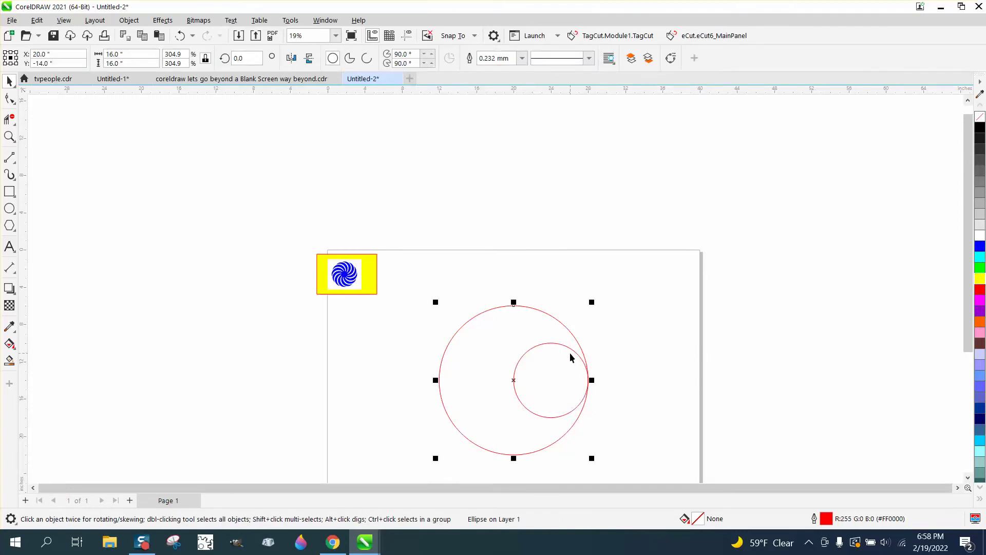
pyautogui.click(570, 354)
pyautogui.click(566, 358)
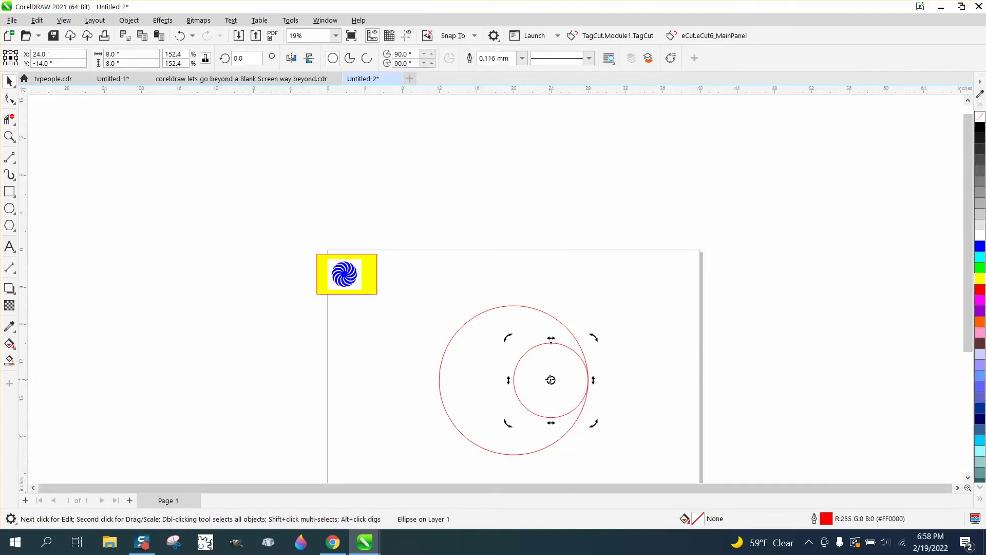
pyautogui.moveTo(550, 380); pyautogui.dragTo(519, 378)
pyautogui.click(556, 340)
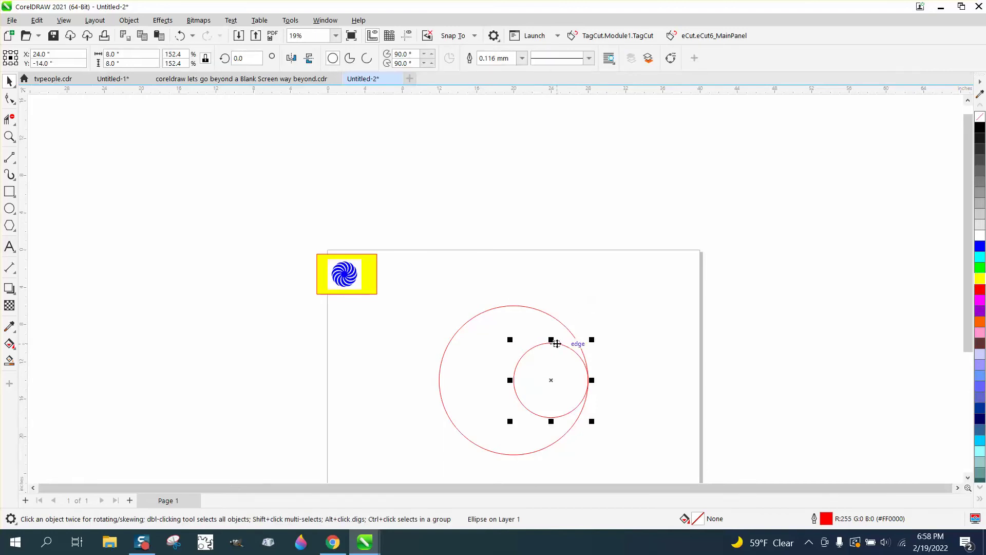
pyautogui.click(556, 343)
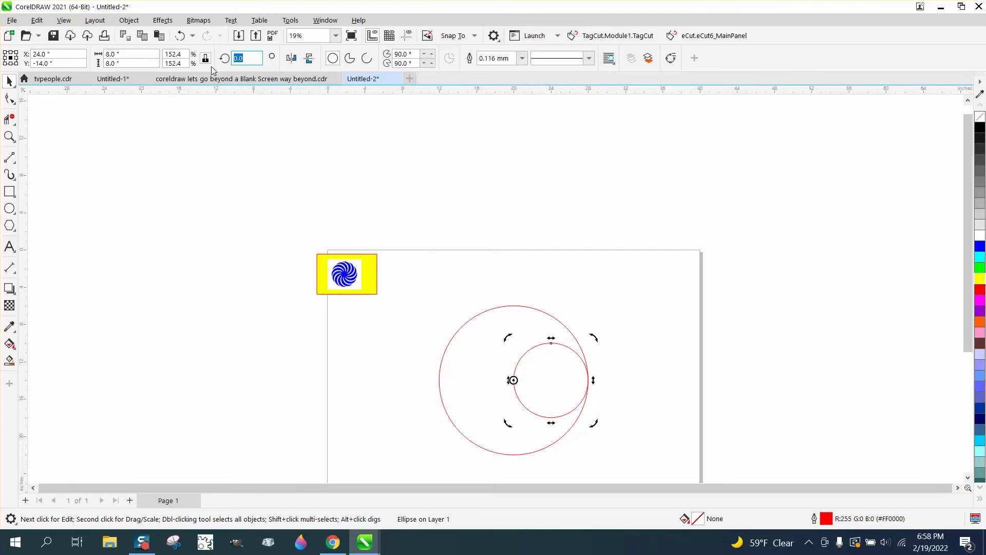
# Test a 20° rotation of the small circle, then reset the angle to 0°.
pyautogui.write('30')
pyautogui.press('Return')
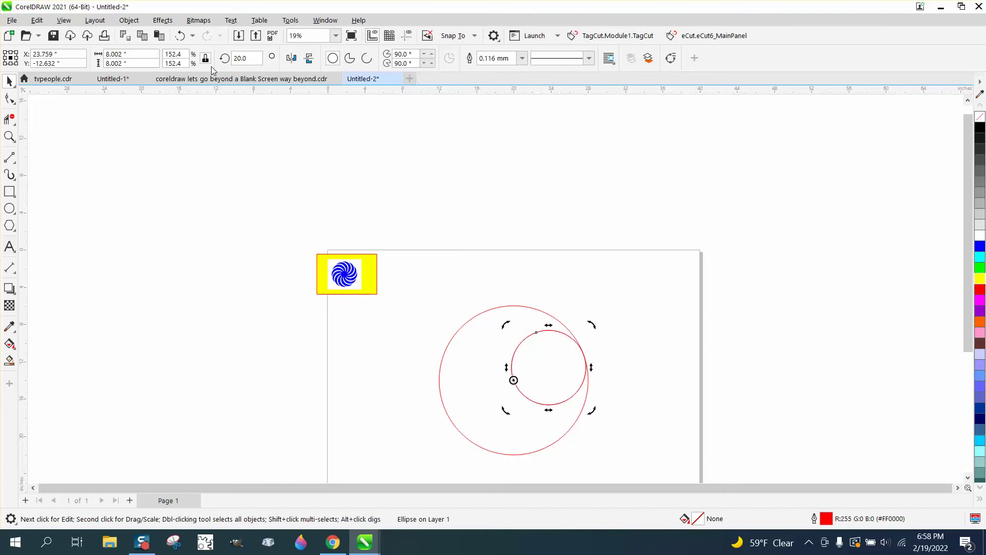
pyautogui.click(248, 58)
pyautogui.write('0')
pyautogui.press('Return')
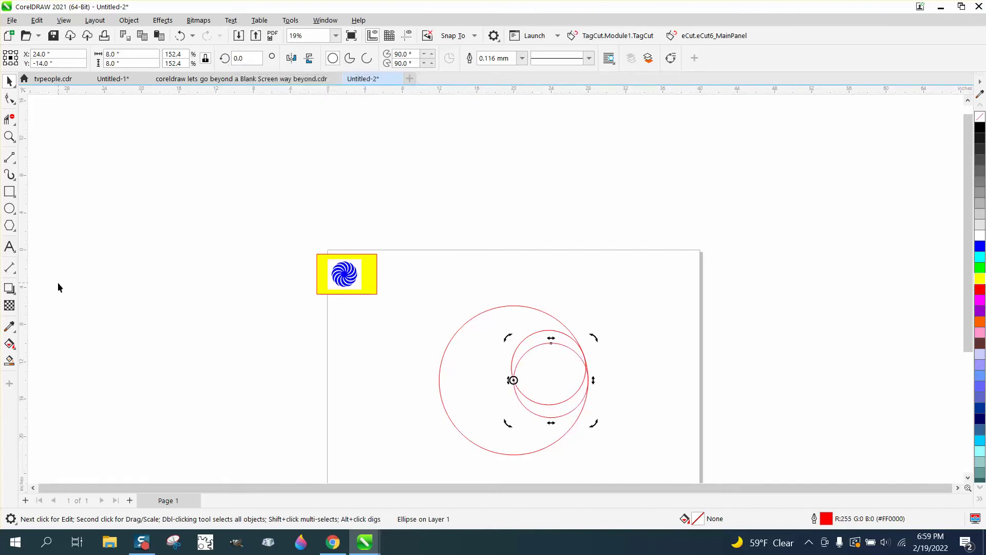
# Smart Fill the crescent between the small circles black, undoing the stray big-circle fill.
pyautogui.click(10, 361)
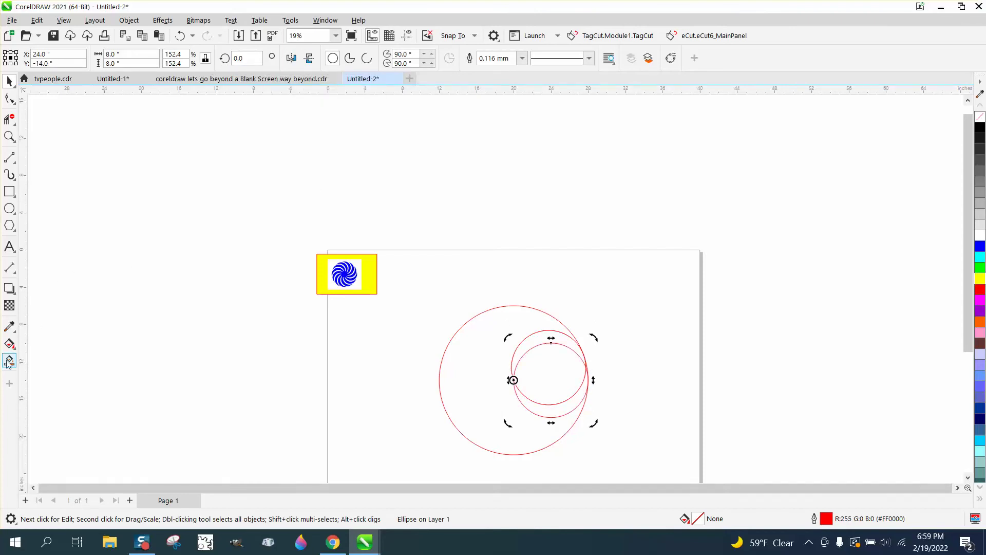
pyautogui.click(538, 409)
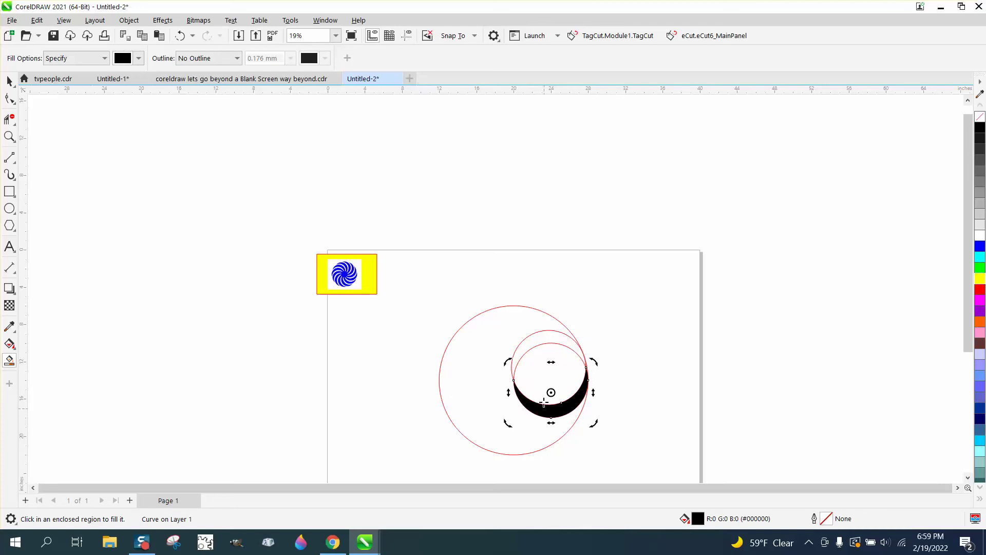
pyautogui.click(349, 169)
pyautogui.click(184, 35)
pyautogui.click(9, 81)
# Shift the crescent aside, delete the two small circles, and move it back.
pyautogui.click(281, 151)
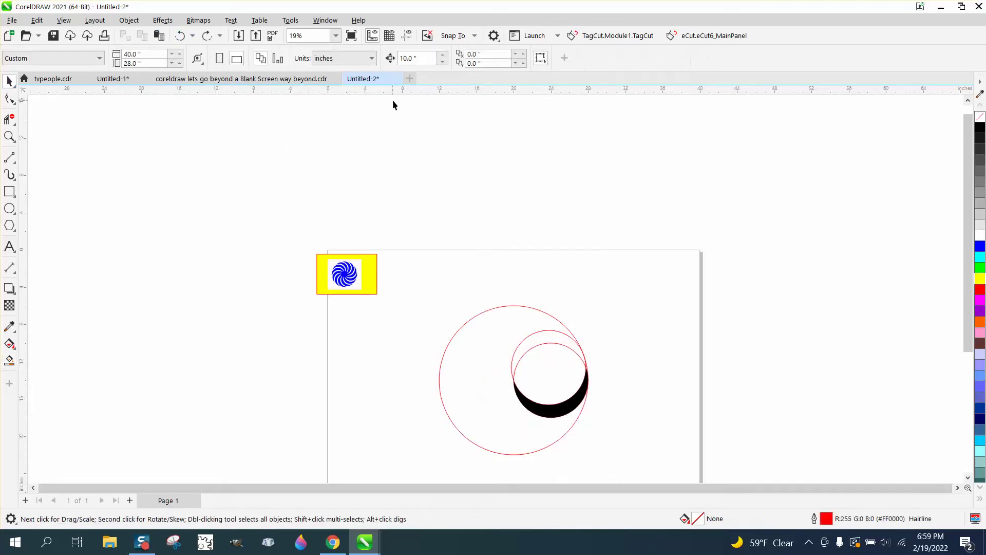
pyautogui.click(556, 407)
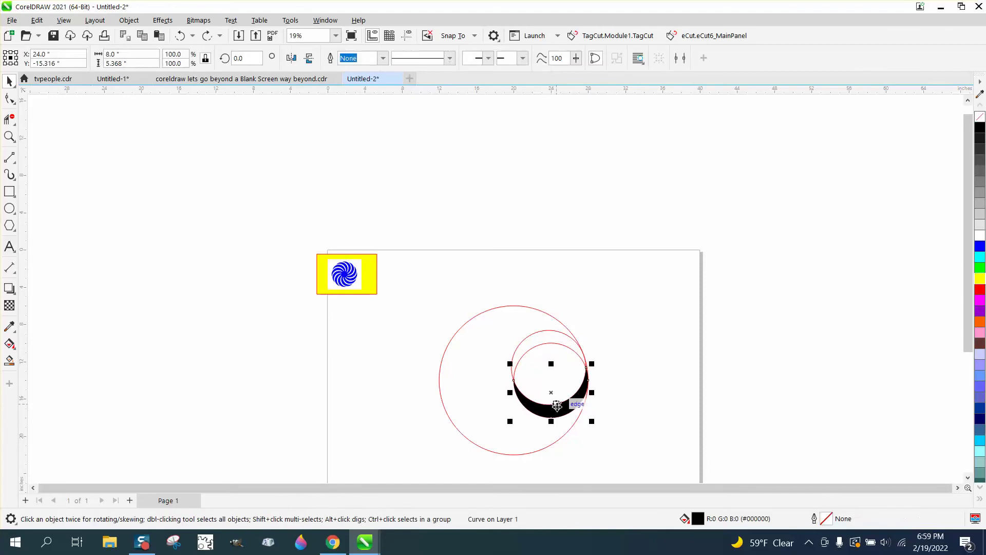
pyautogui.hotkey('shift', 'Right')
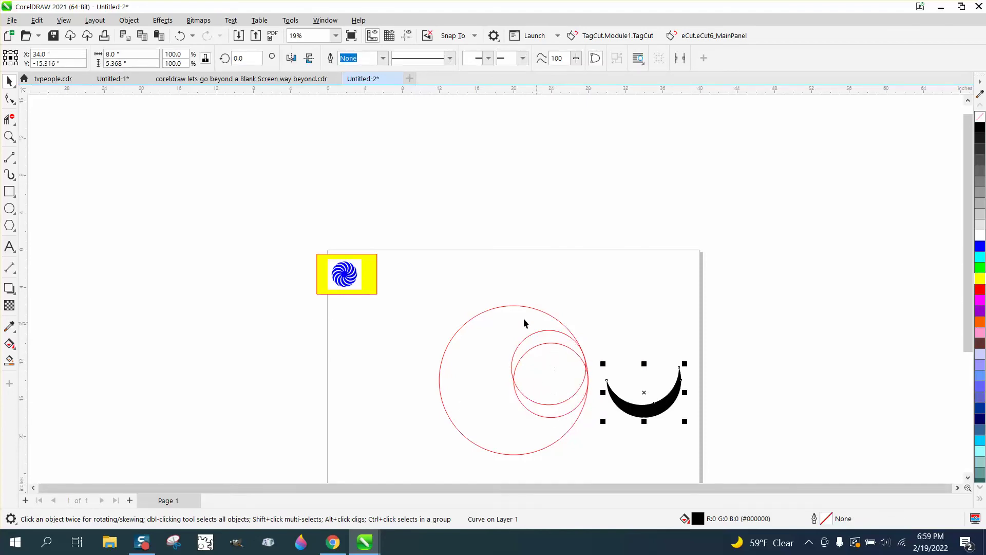
pyautogui.moveTo(593, 456); pyautogui.dragTo(605, 465)
pyautogui.press('Delete')
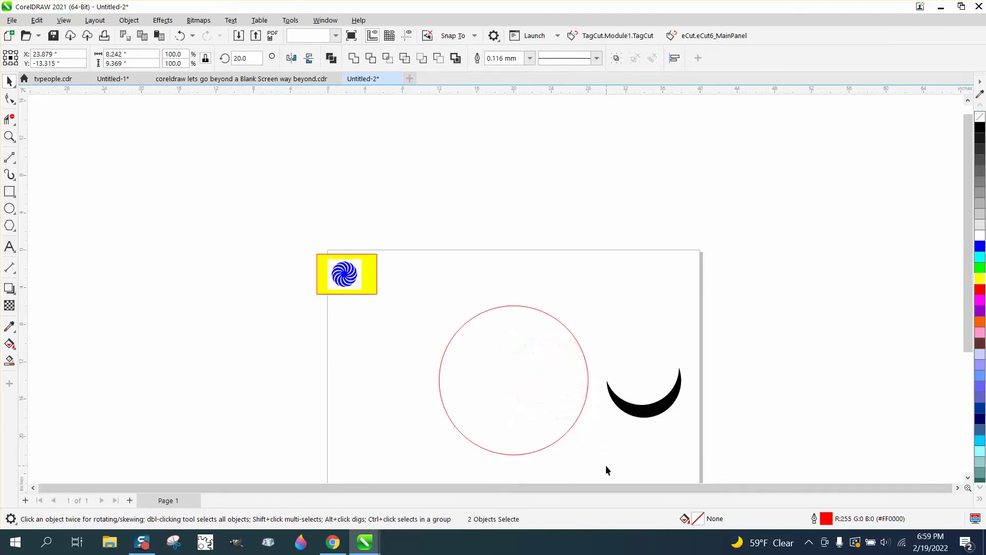
pyautogui.click(649, 415)
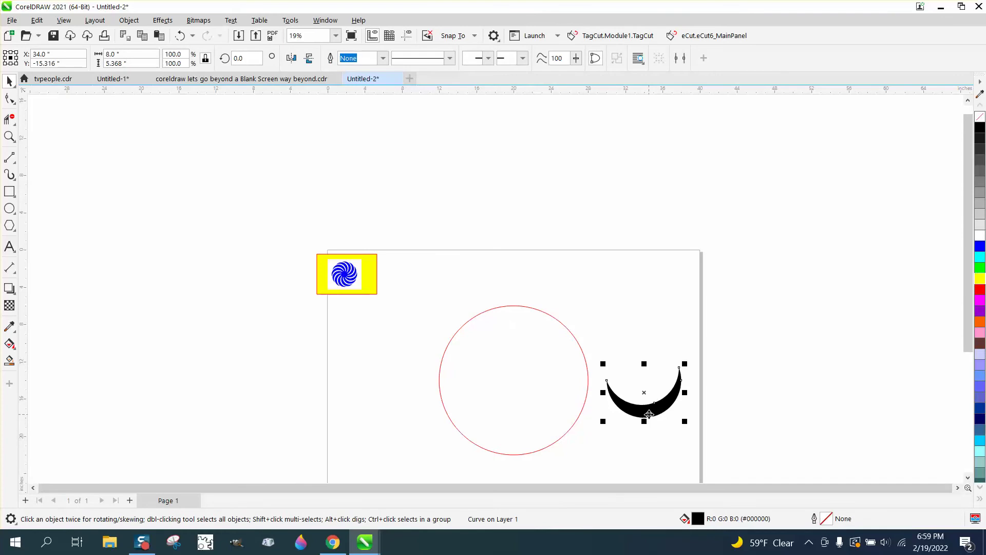
pyautogui.hotkey('shift', 'Left')
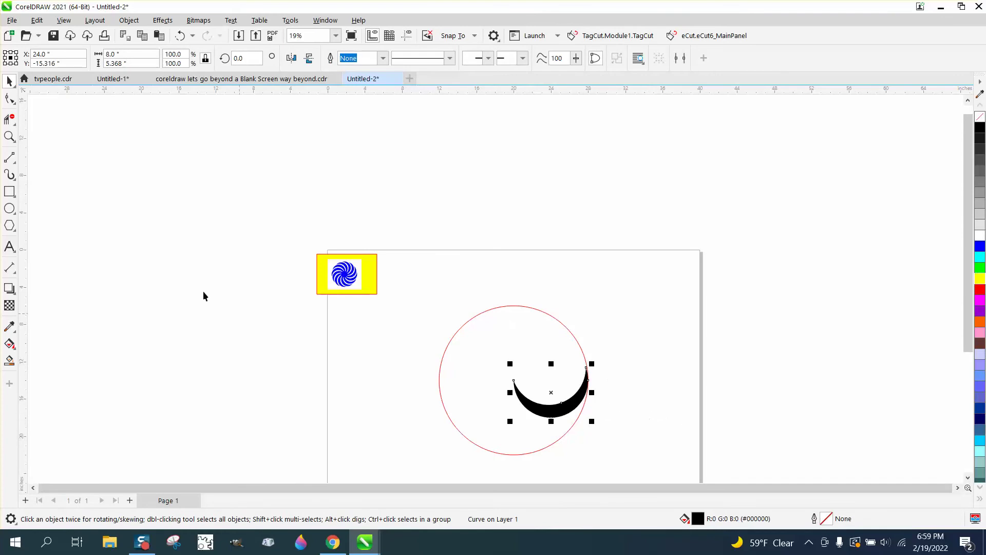
# Zoom in on the big circle and set the crescent to rotate about its tip.
pyautogui.click(10, 136)
pyautogui.moveTo(404, 300); pyautogui.dragTo(686, 459)
pyautogui.click(9, 81)
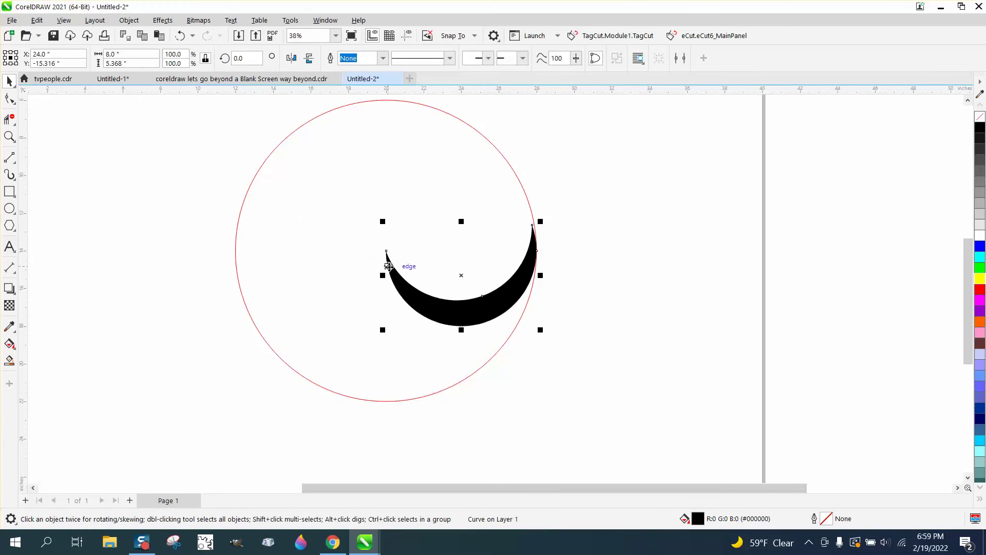
pyautogui.click(473, 297)
pyautogui.click(461, 310)
pyautogui.click(460, 311)
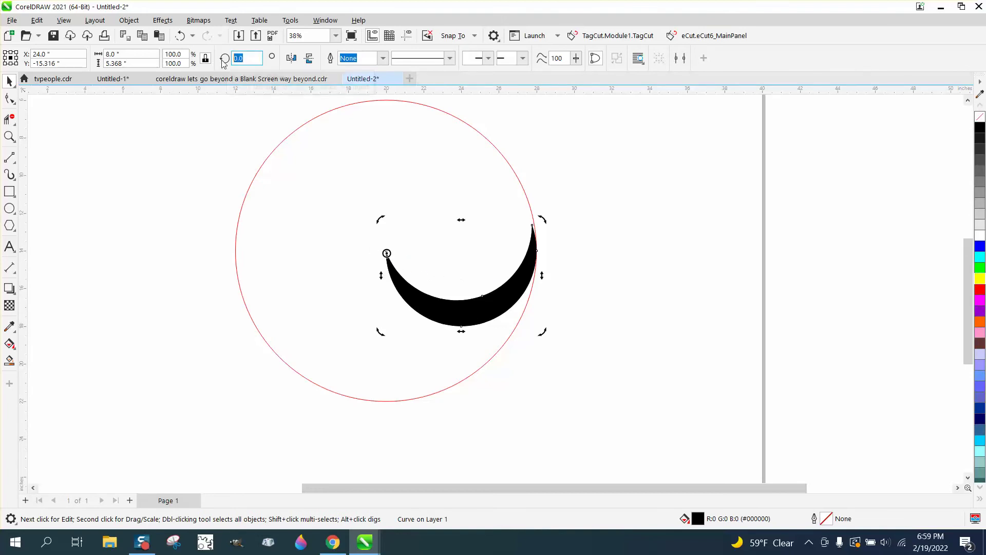
# Make rotated crescent copies at 30°, 60° and onward up to 330°.
pyautogui.write('30')
pyautogui.press('Return')
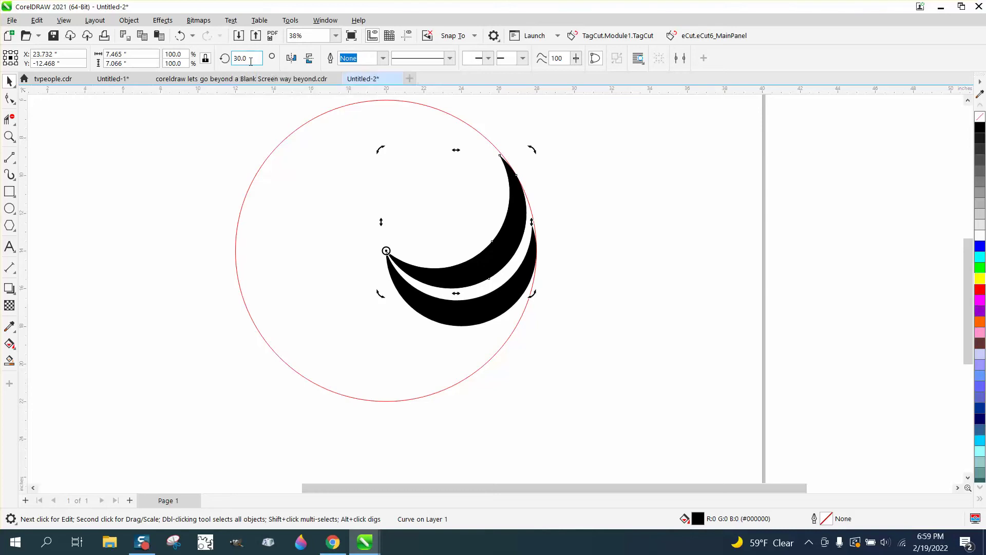
pyautogui.write('60')
pyautogui.press('Return')
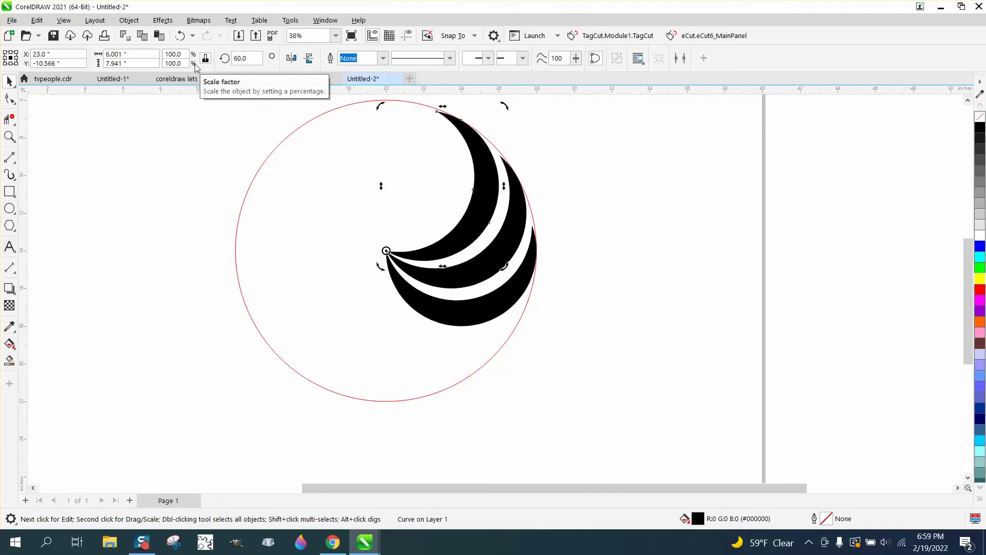
pyautogui.hotkey('ctrl', 'd')
pyautogui.hotkey('ctrl', 'd')
pyautogui.hotkey('ctrl', 'd')
pyautogui.hotkey('ctrl', 'd')
pyautogui.hotkey('ctrl', 'd')
pyautogui.hotkey('ctrl', 'd')
pyautogui.hotkey('ctrl', 'd')
pyautogui.hotkey('ctrl', 'd')
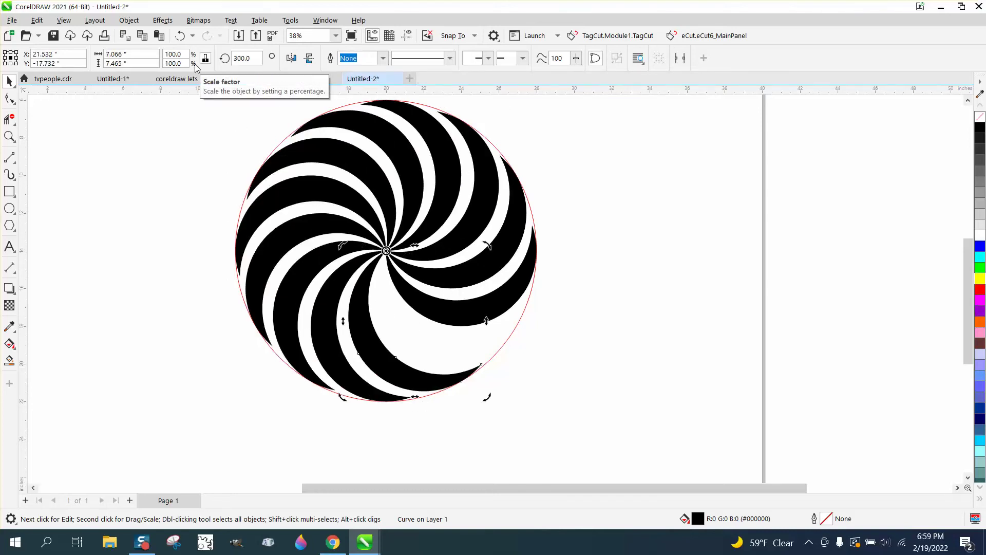
pyautogui.hotkey('ctrl', 'd')
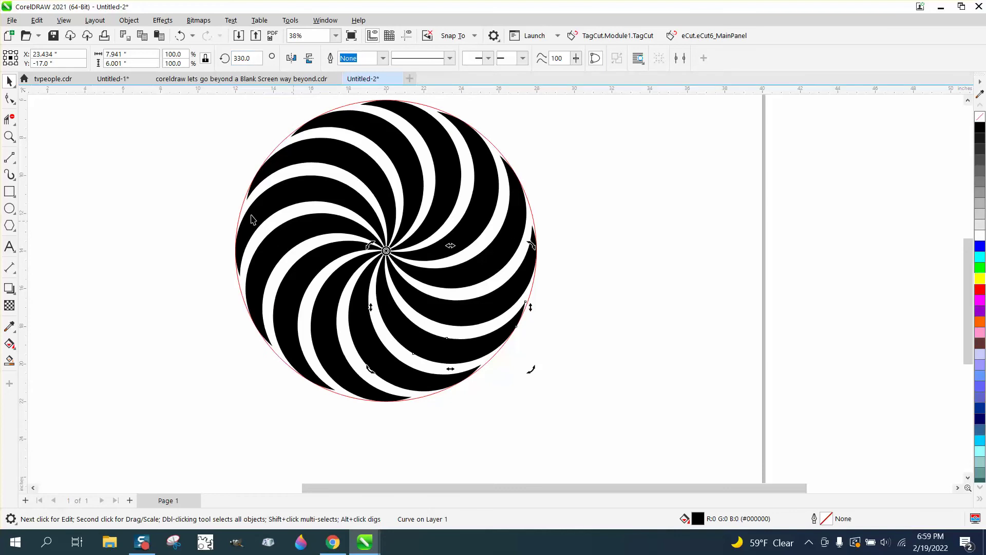
pyautogui.click(9, 81)
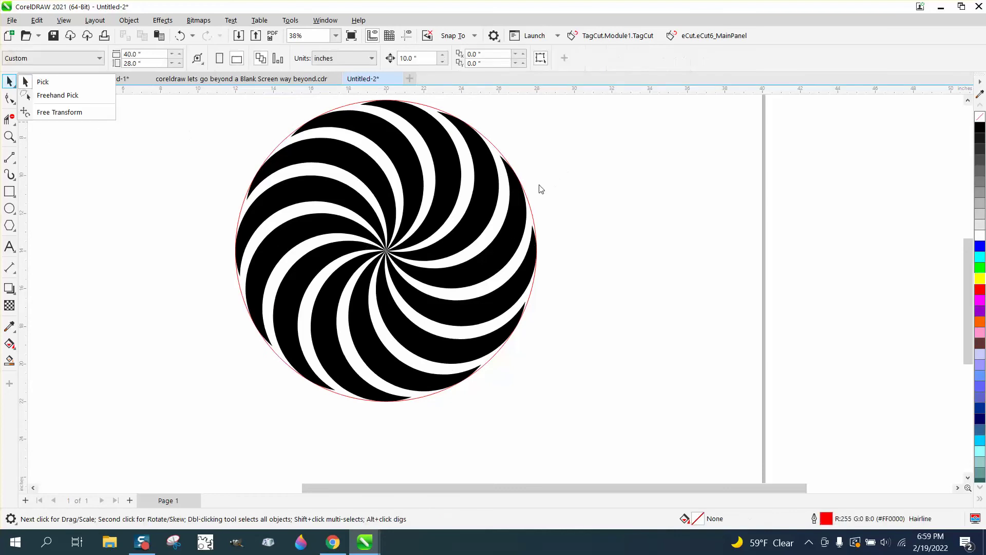
# Move the red circle aside, make the blades black outline-only, and enlarge the reference to 531.7%.
pyautogui.moveTo(532, 213); pyautogui.dragTo(943, 240)
pyautogui.scroll(-3, 557, 264)
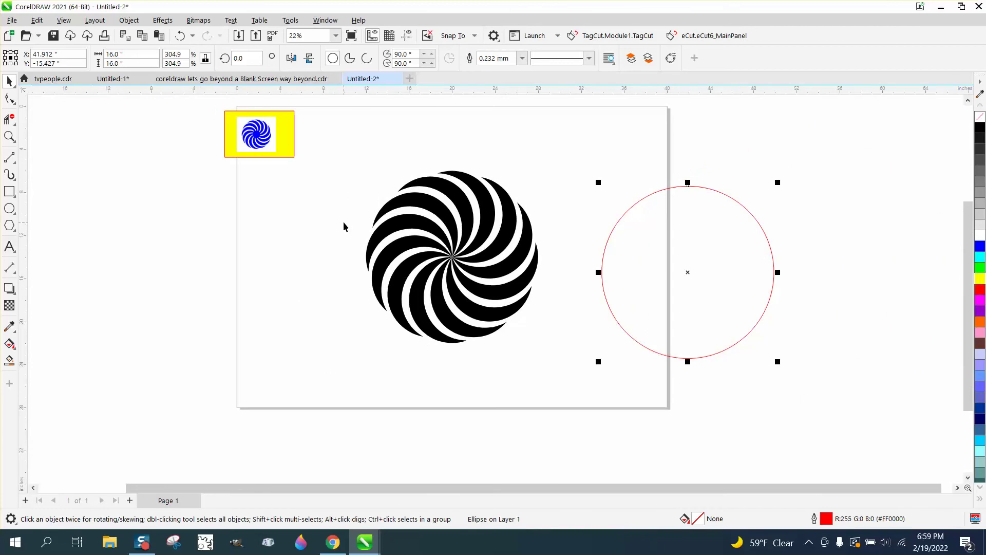
pyautogui.moveTo(345, 155); pyautogui.dragTo(594, 383)
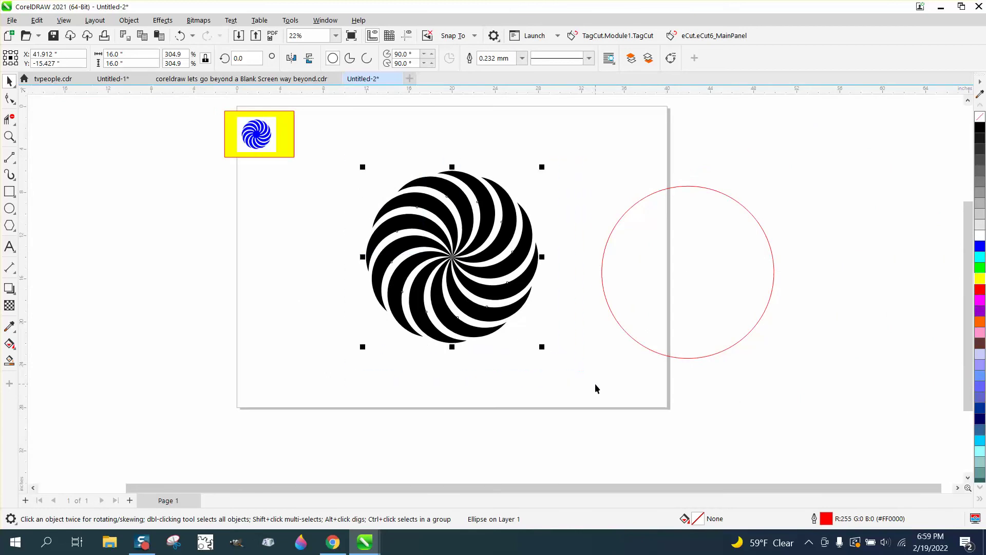
pyautogui.click(980, 117)
pyautogui.rightClick(980, 127)
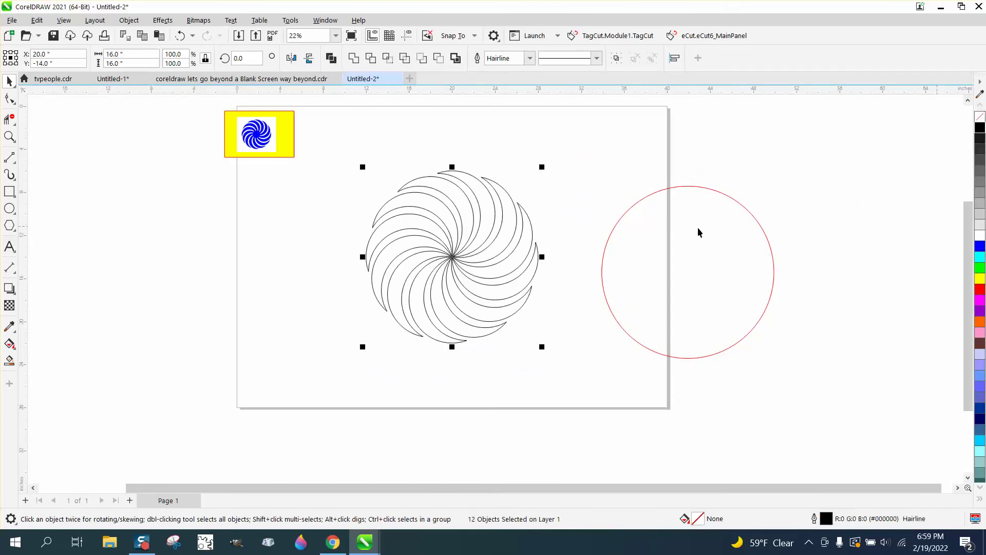
pyautogui.moveTo(270, 143)
pyautogui.mouseDown()
pyautogui.moveTo(211, 241)
pyautogui.moveTo(389, 390)
pyautogui.moveTo(392, 405)
pyautogui.mouseUp()
pyautogui.moveTo(265, 299); pyautogui.dragTo(217, 271)
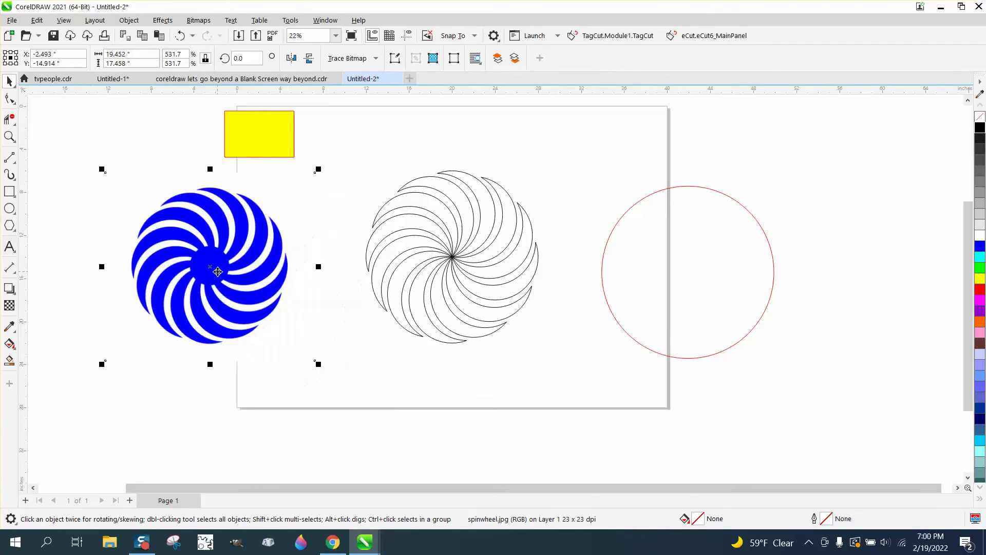
# Draw a small hub circle centred on the swirl and weld it with the twelve blades.
pyautogui.click(9, 208)
pyautogui.moveTo(370, 194); pyautogui.dragTo(329, 242)
pyautogui.press('p')
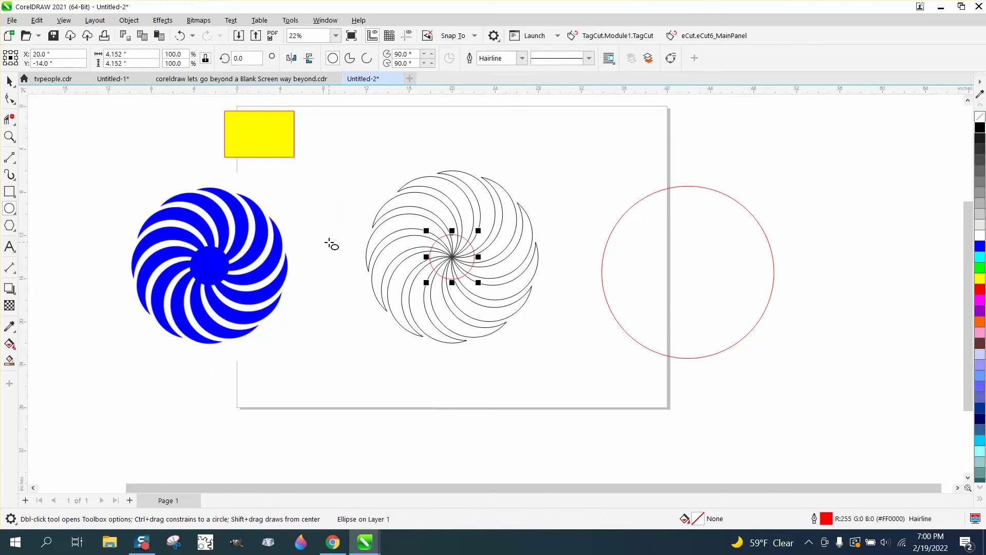
pyautogui.click(10, 82)
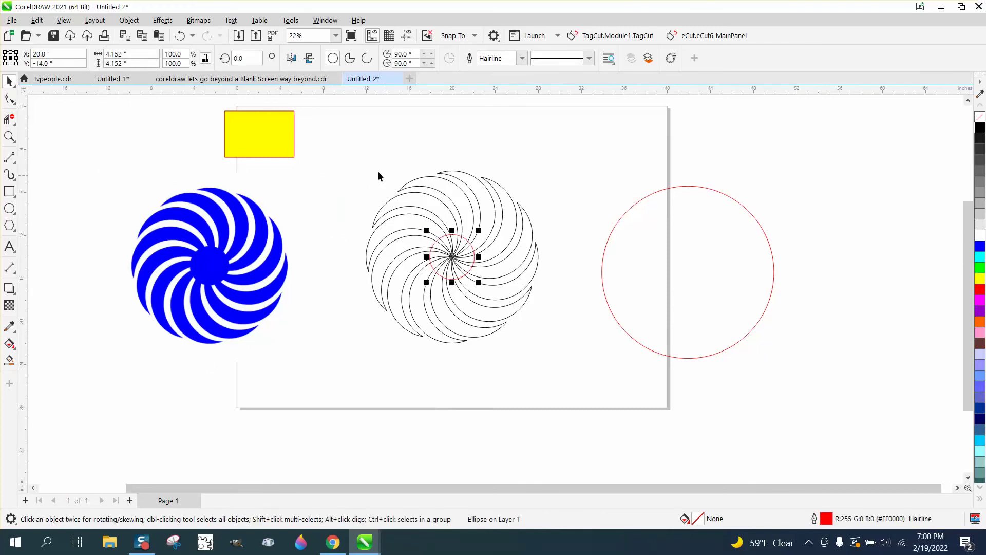
pyautogui.moveTo(359, 159); pyautogui.dragTo(539, 388)
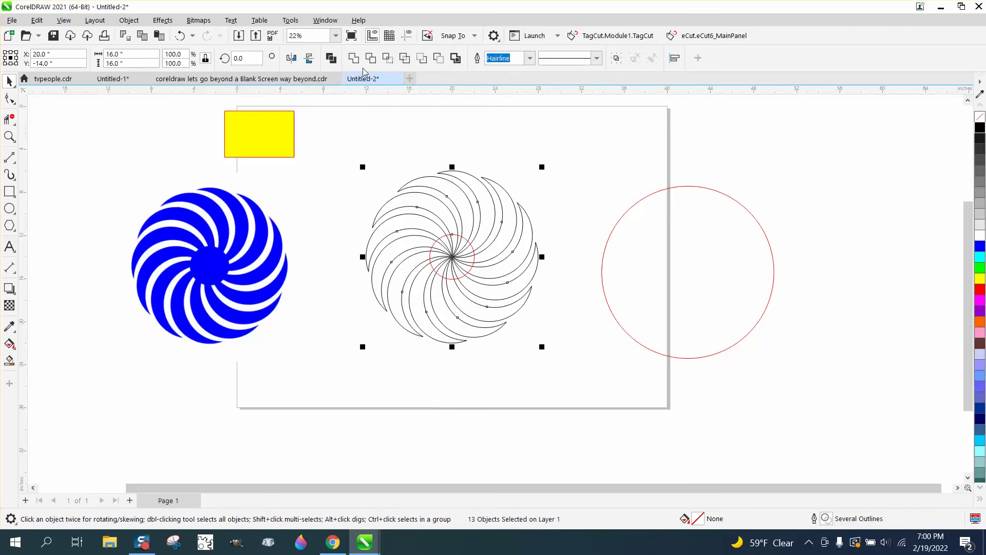
pyautogui.click(353, 58)
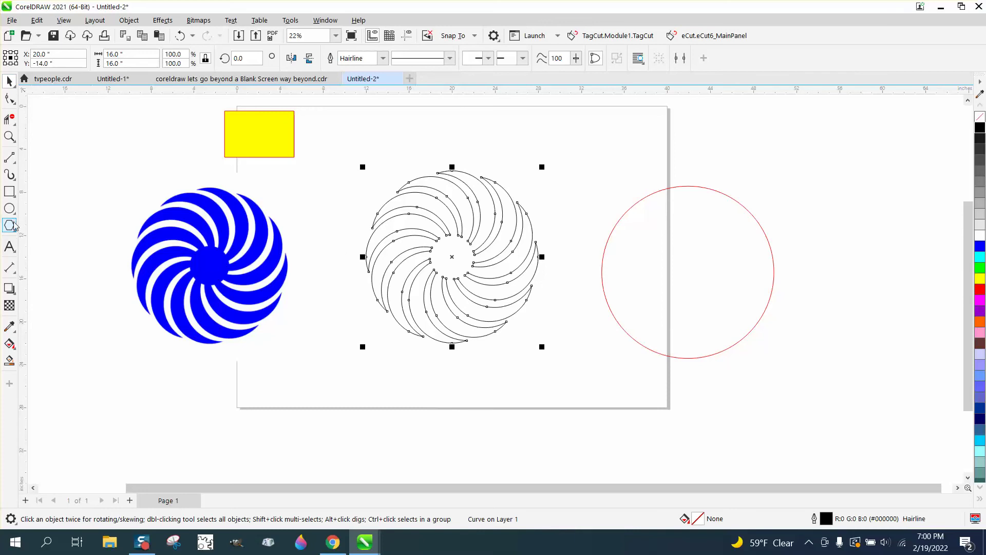
# Fill the welded swirl blue (#0000FF) and remove its outline.
pyautogui.click(10, 361)
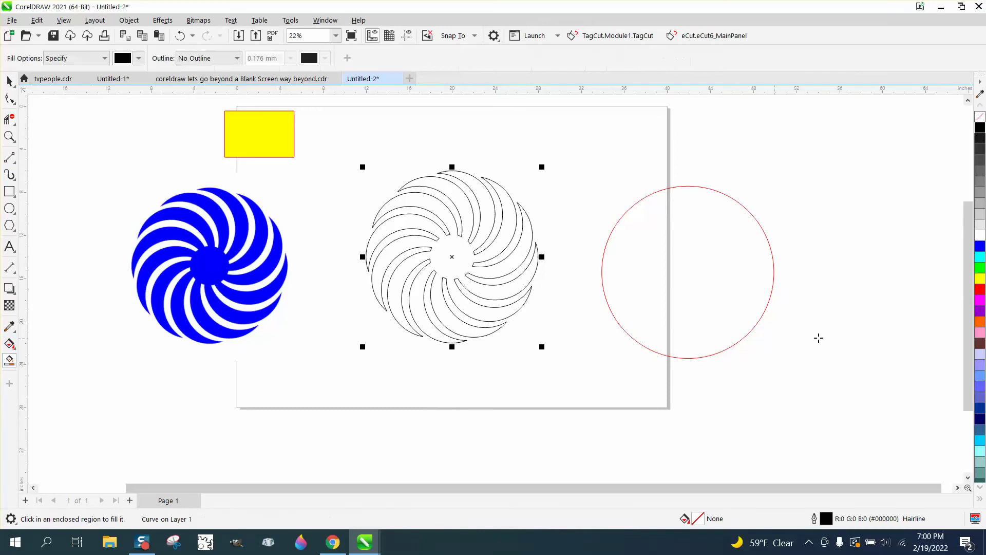
pyautogui.click(980, 246)
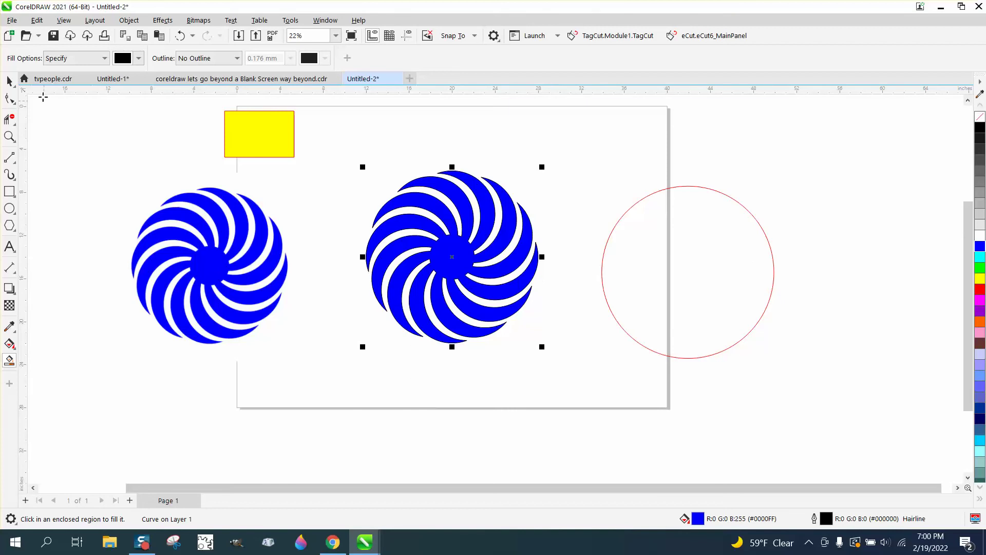
pyautogui.click(9, 80)
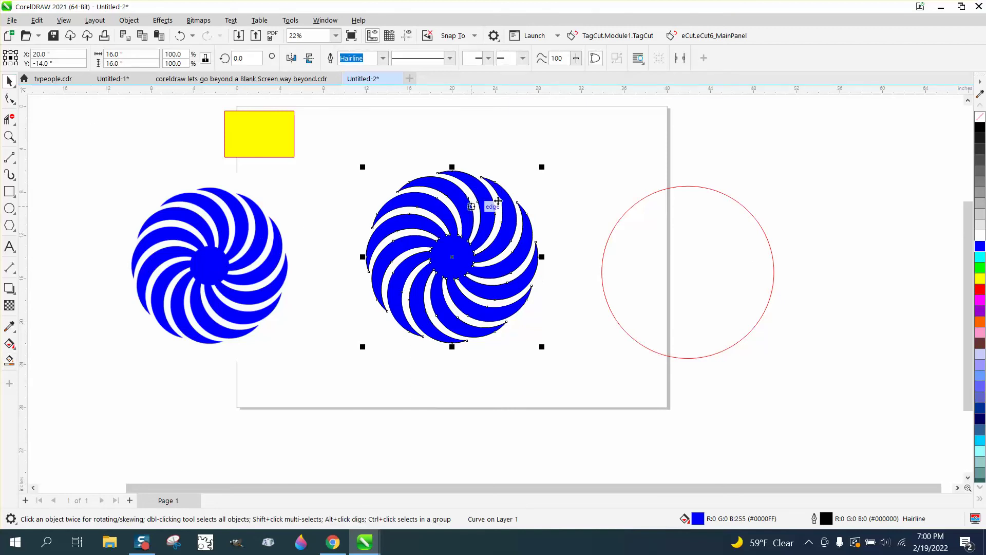
pyautogui.rightClick(980, 117)
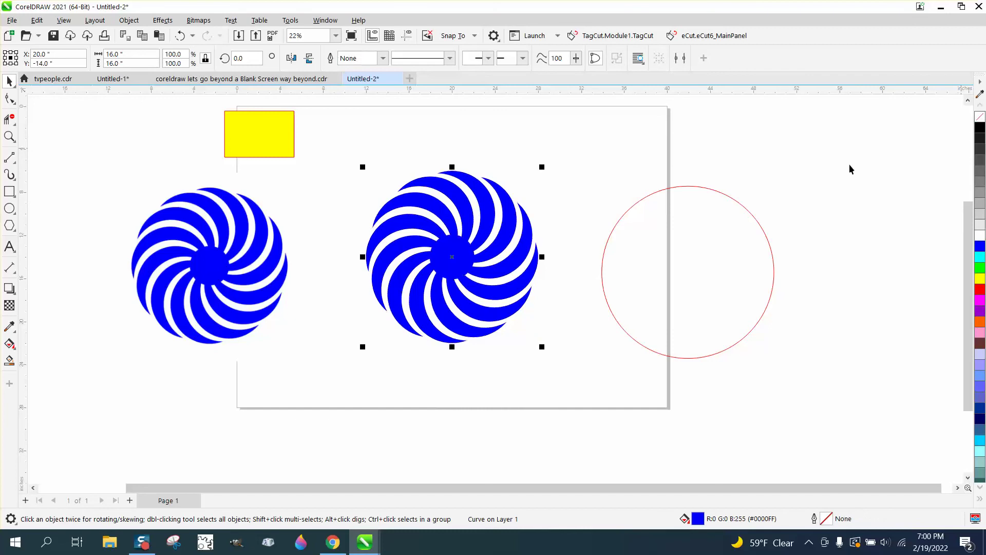
pyautogui.click(237, 242)
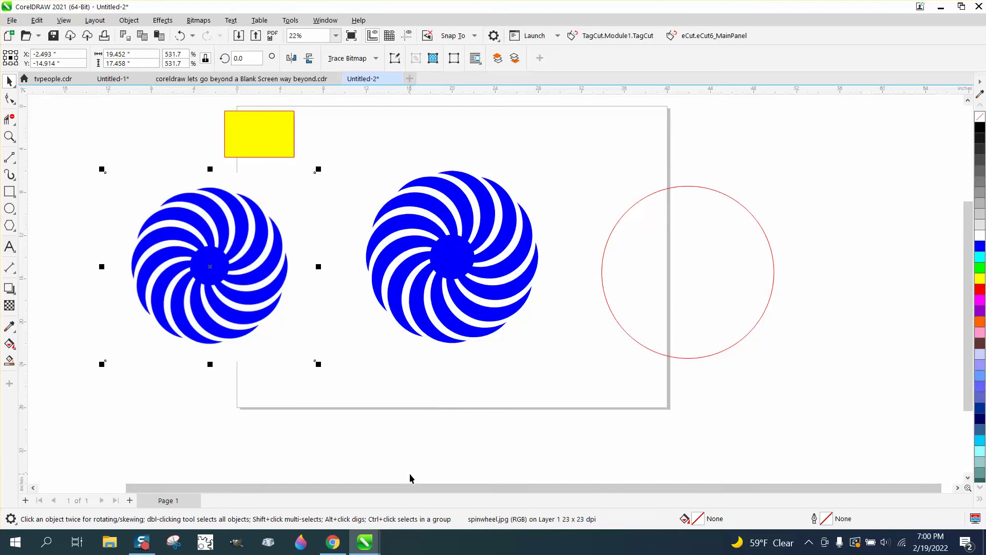
pyautogui.scroll(-4, 472, 290)
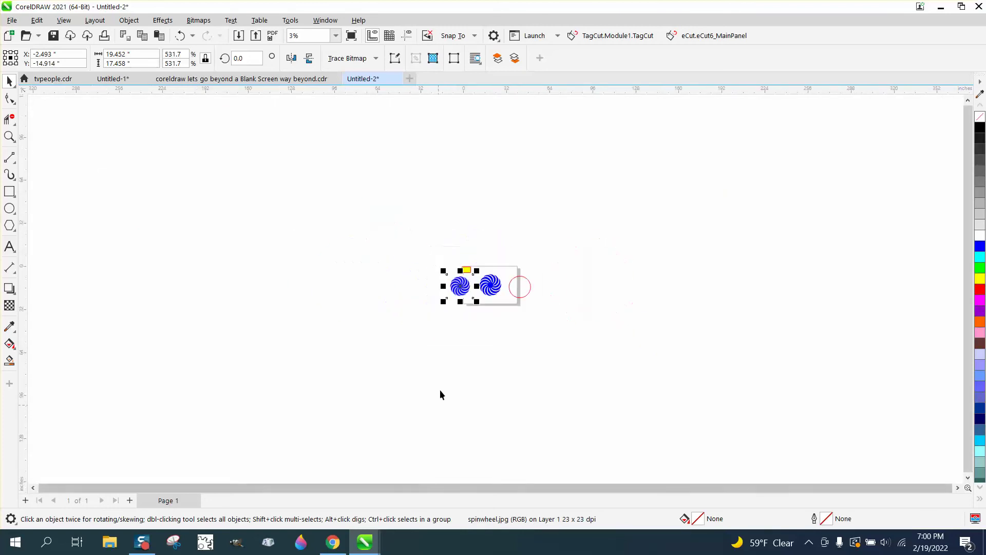
pyautogui.click(9, 136)
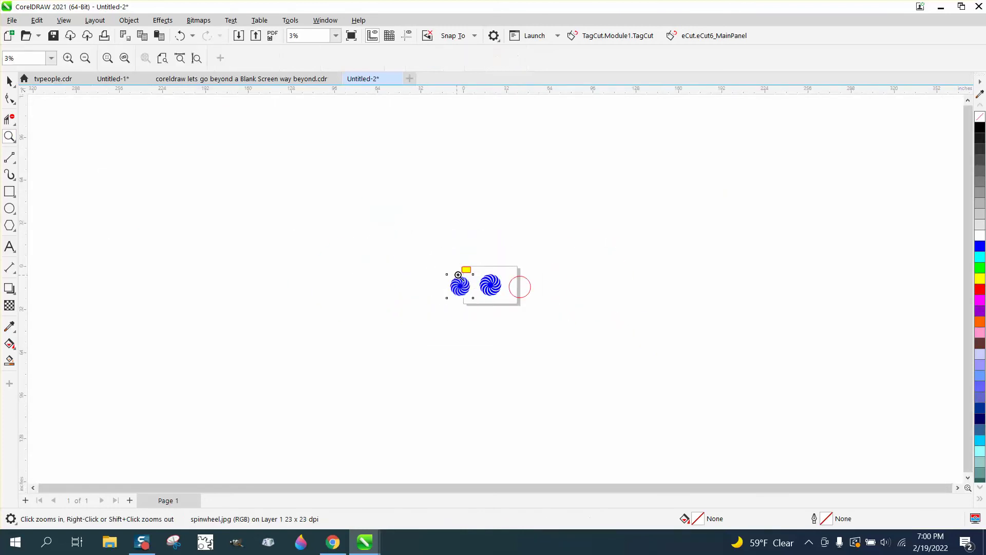
pyautogui.moveTo(525, 302); pyautogui.dragTo(466, 272)
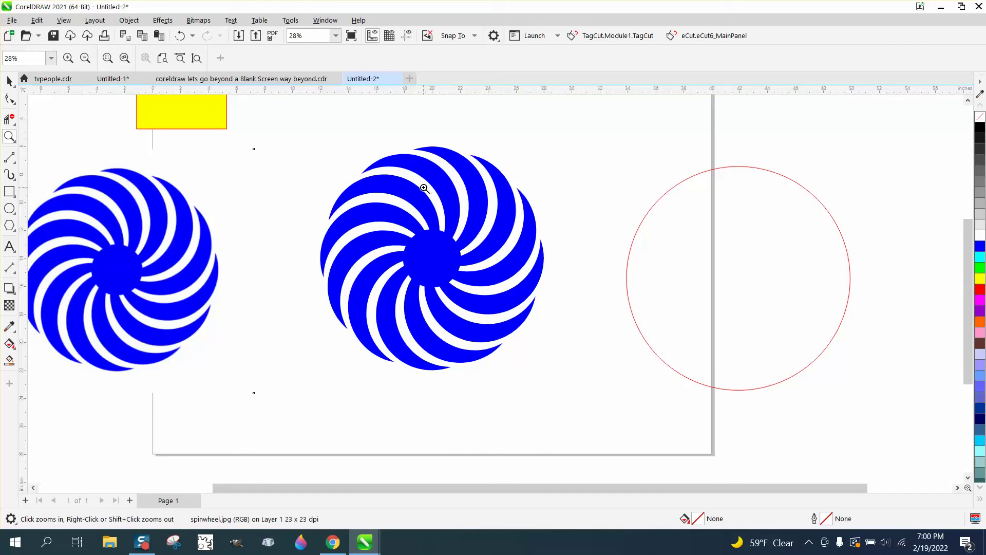
pyautogui.rightClick(424, 188)
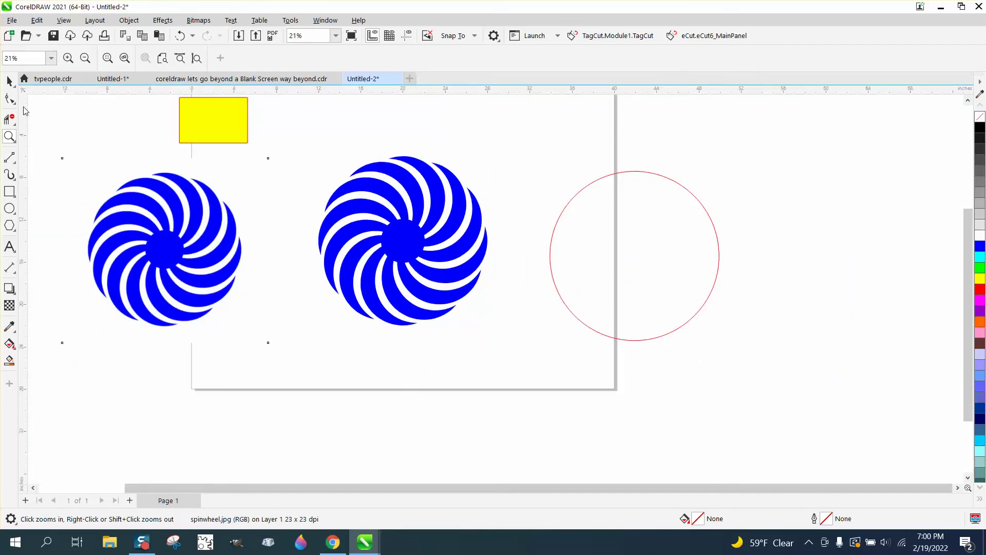
pyautogui.click(9, 81)
# Push the middle blue swirl off the page to the right and centre the red circle.
pyautogui.click(599, 248)
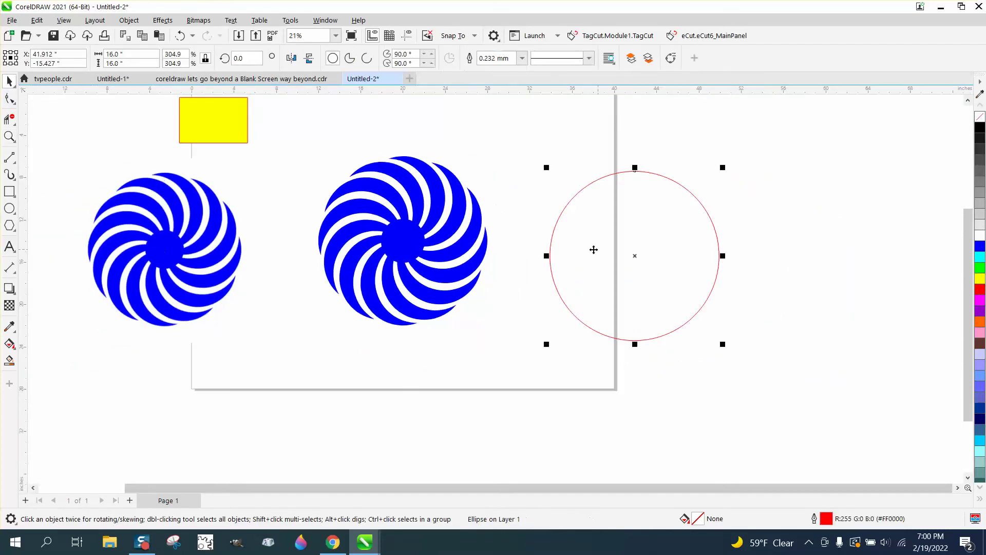
pyautogui.moveTo(298, 157); pyautogui.dragTo(323, 195)
pyautogui.moveTo(539, 362); pyautogui.dragTo(540, 362)
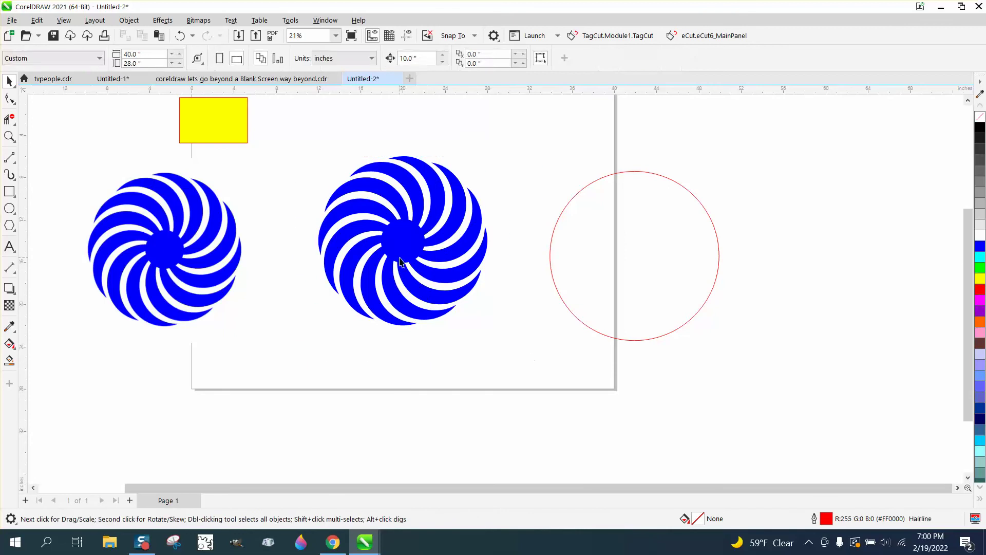
pyautogui.moveTo(452, 246); pyautogui.dragTo(932, 259)
pyautogui.click(710, 261)
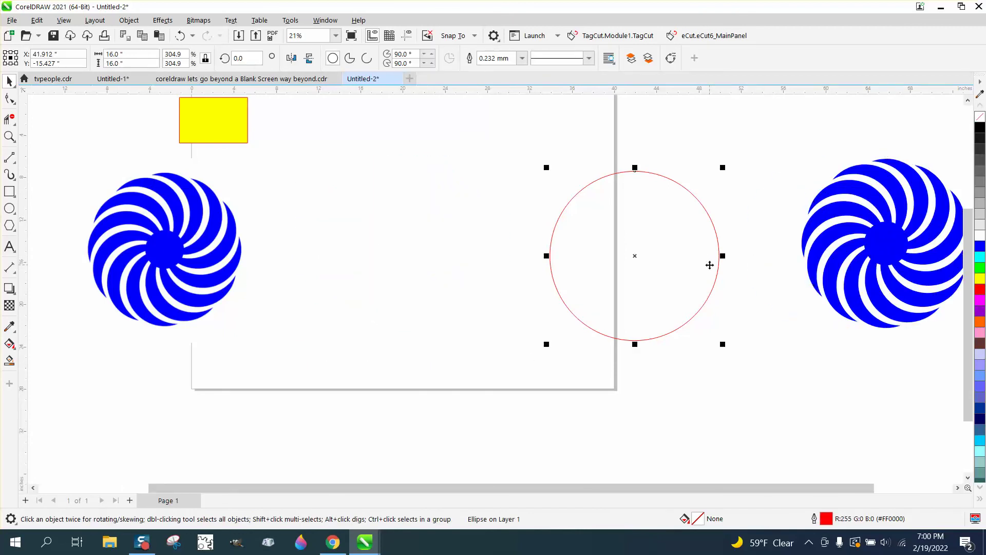
pyautogui.press('p')
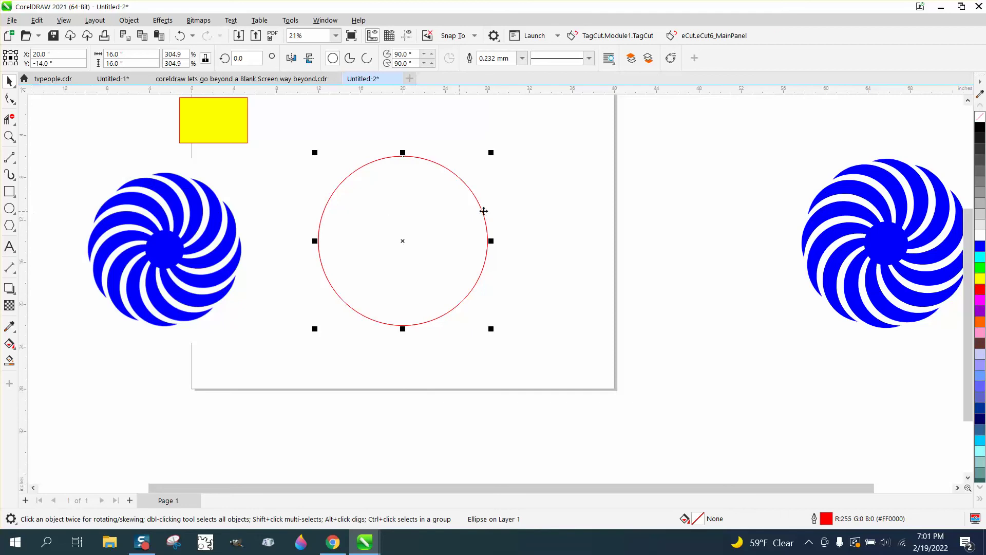
# Resize the circle copy to 8 inches and align it to the red circle's left edge.
pyautogui.click(115, 54)
pyautogui.write('8')
pyautogui.press('Return')
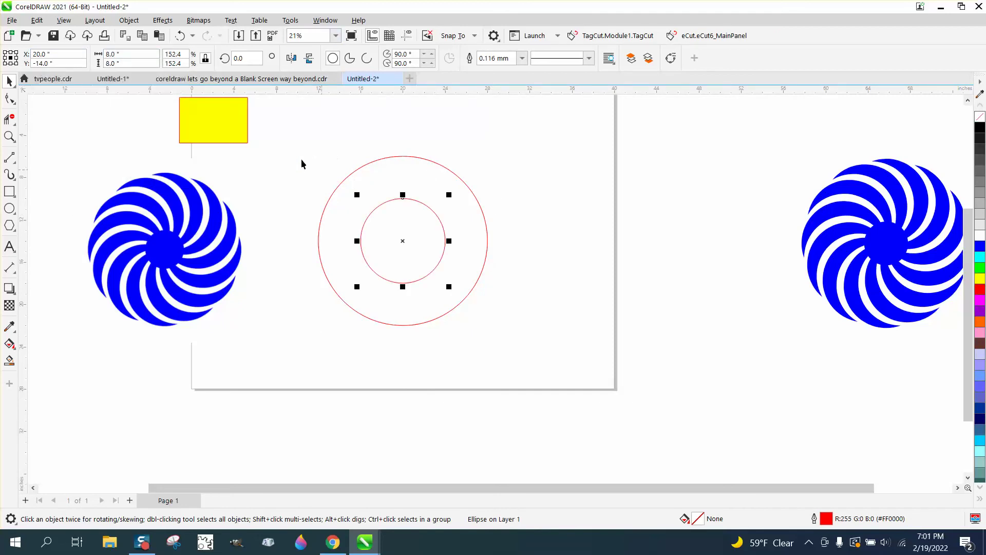
pyautogui.moveTo(288, 141); pyautogui.dragTo(380, 257)
pyautogui.moveTo(584, 365); pyautogui.dragTo(583, 365)
pyautogui.press('l')
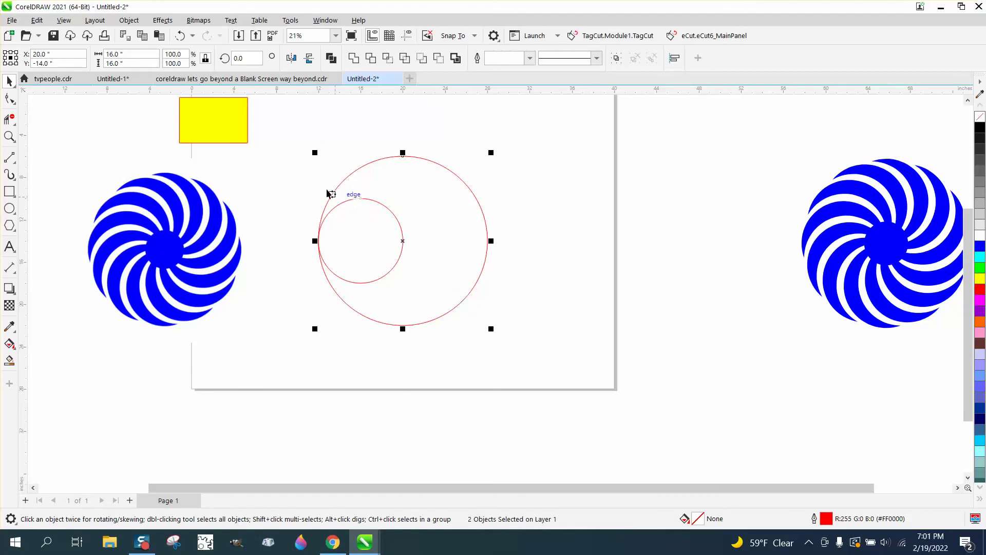
# Pivot the small circle on its right edge and make a second copy offset by 10°.
pyautogui.click(354, 204)
pyautogui.click(367, 199)
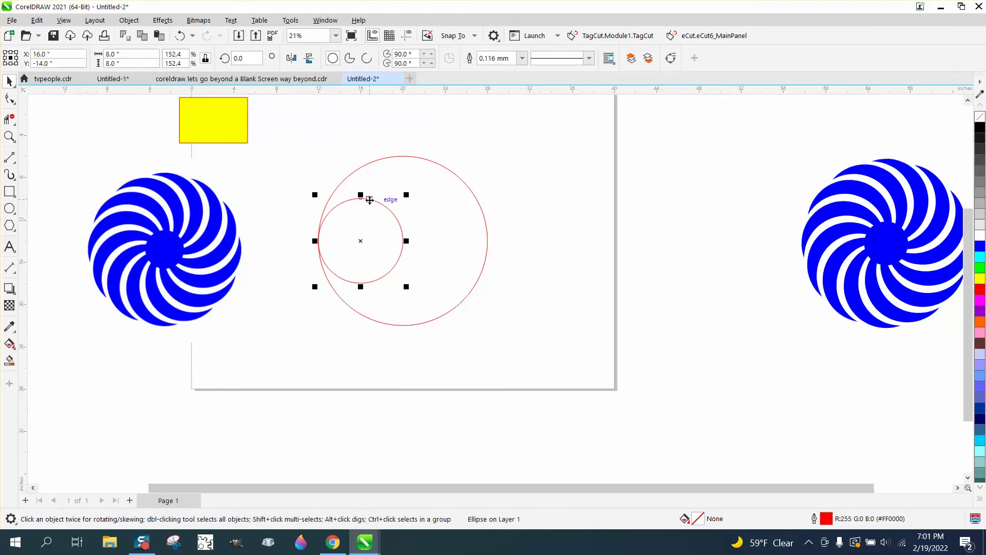
pyautogui.click(369, 199)
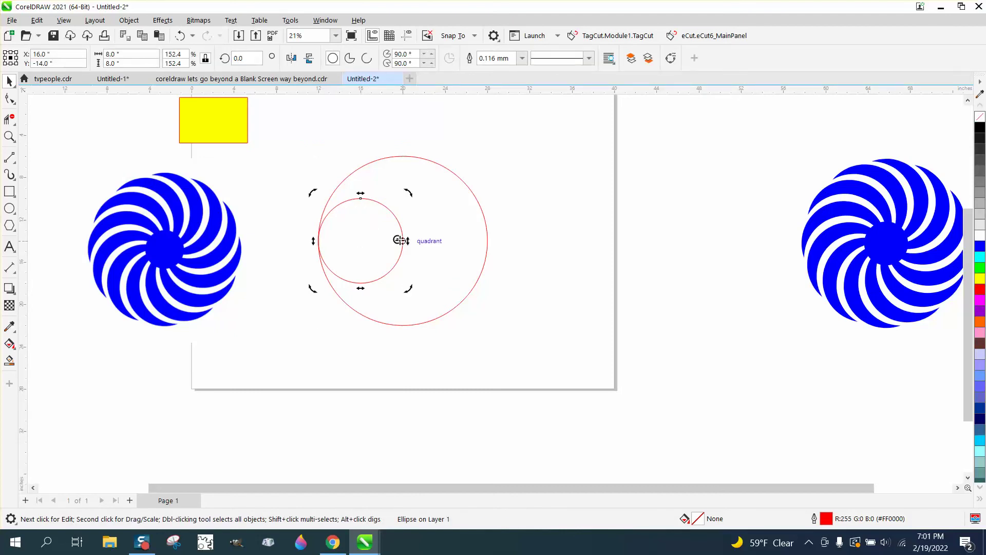
pyautogui.moveTo(399, 240); pyautogui.dragTo(398, 240)
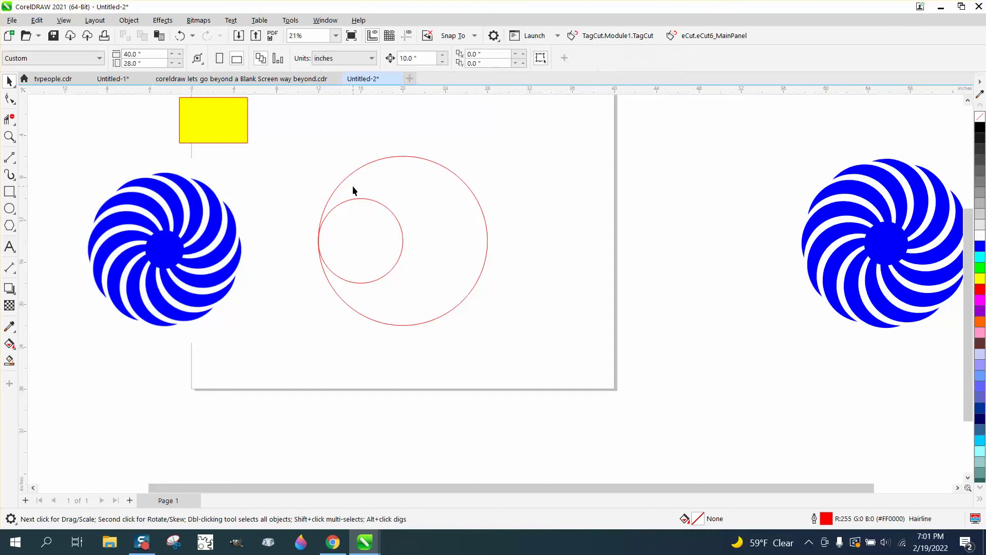
pyautogui.click(360, 196)
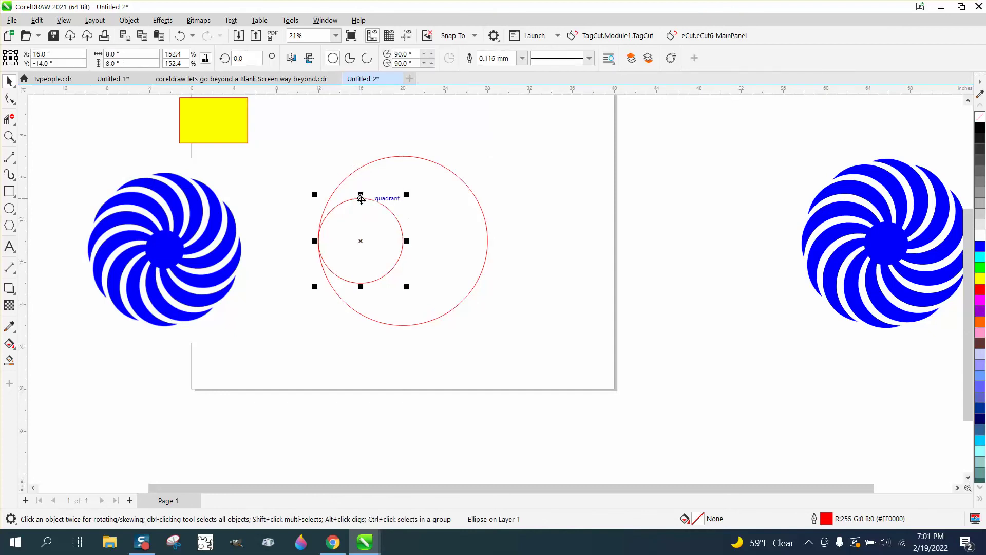
pyautogui.click(361, 200)
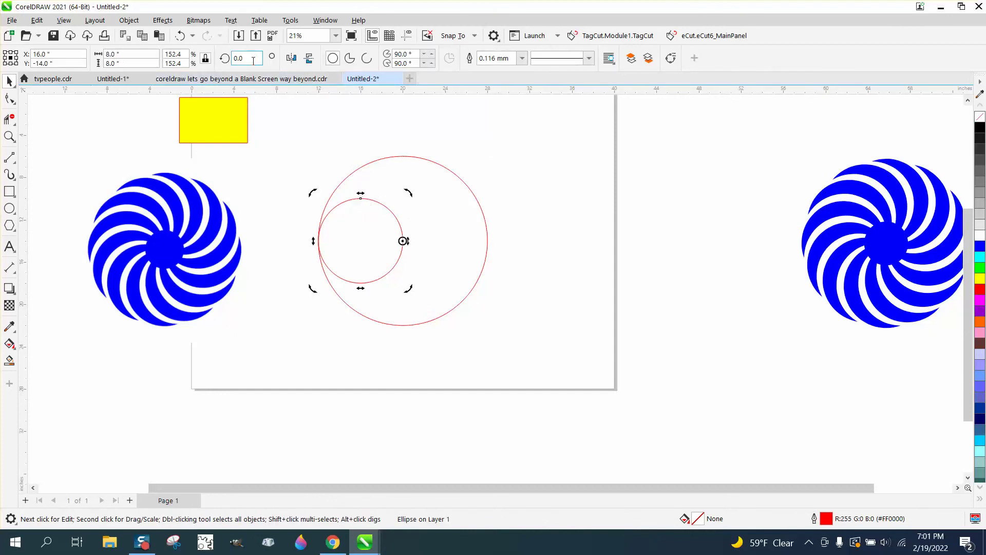
pyautogui.moveTo(253, 60); pyautogui.dragTo(233, 61)
pyautogui.write('10')
pyautogui.press('Return')
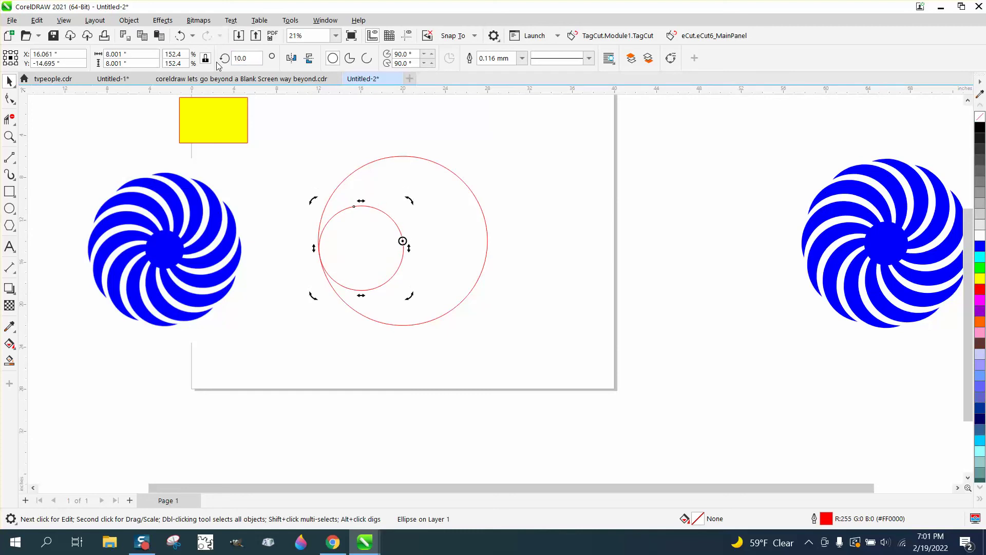
pyautogui.moveTo(258, 61); pyautogui.dragTo(232, 60)
pyautogui.write('0')
pyautogui.press('Return')
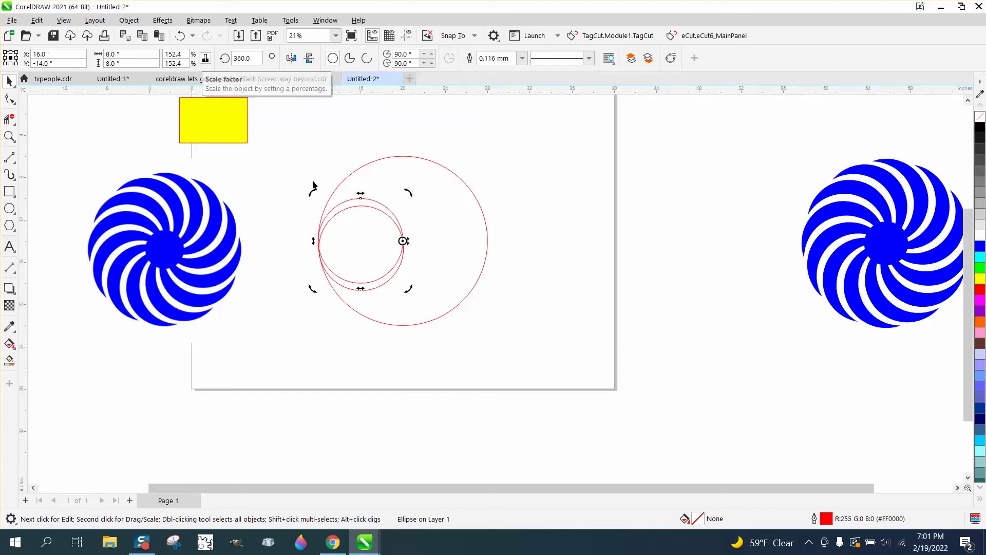
# Smart Fill the sliver between the two small circles black.
pyautogui.click(10, 360)
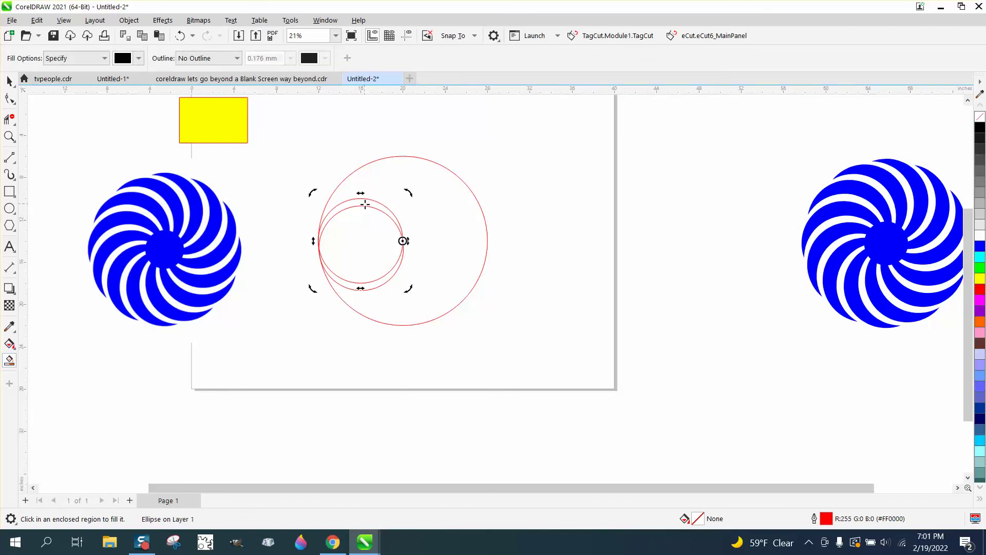
pyautogui.click(367, 204)
pyautogui.click(9, 81)
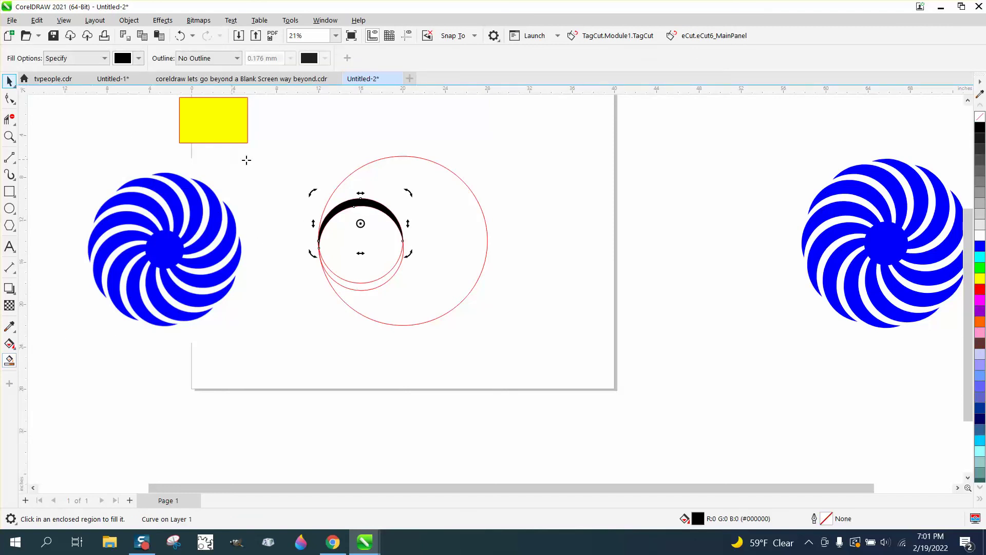
pyautogui.click(27, 84)
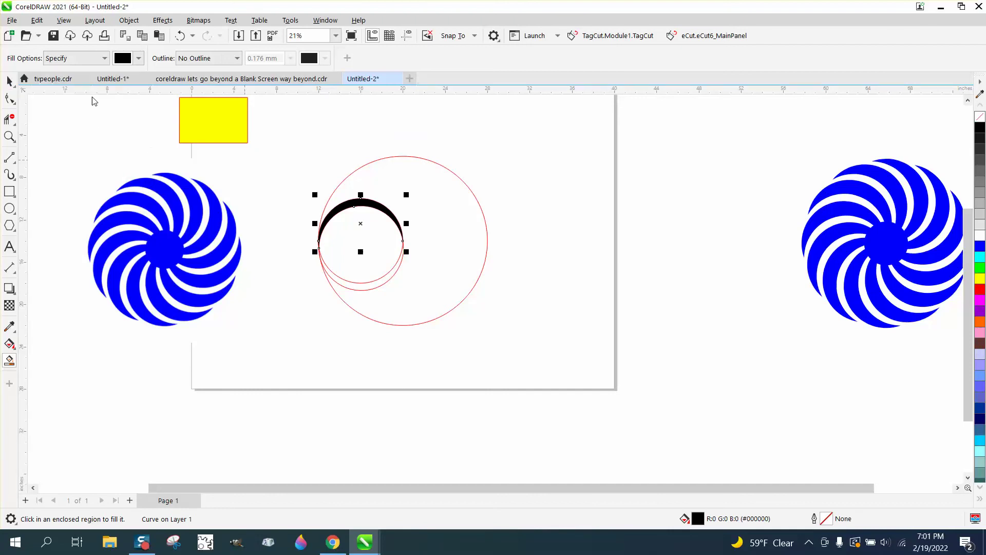
pyautogui.click(242, 161)
# Shift the crescent aside, delete the two helper circles, and move it back.
pyautogui.click(353, 208)
pyautogui.hotkey('shift', 'Right')
pyautogui.hotkey('shift', 'Right')
pyautogui.hotkey('shift', 'Right')
pyautogui.hotkey('shift', 'Right')
pyautogui.hotkey('shift', 'Right')
pyautogui.hotkey('shift', 'Right')
pyautogui.hotkey('shift', 'Right')
pyautogui.hotkey('shift', 'Right')
pyautogui.hotkey('shift', 'Right')
pyautogui.hotkey('shift', 'Right')
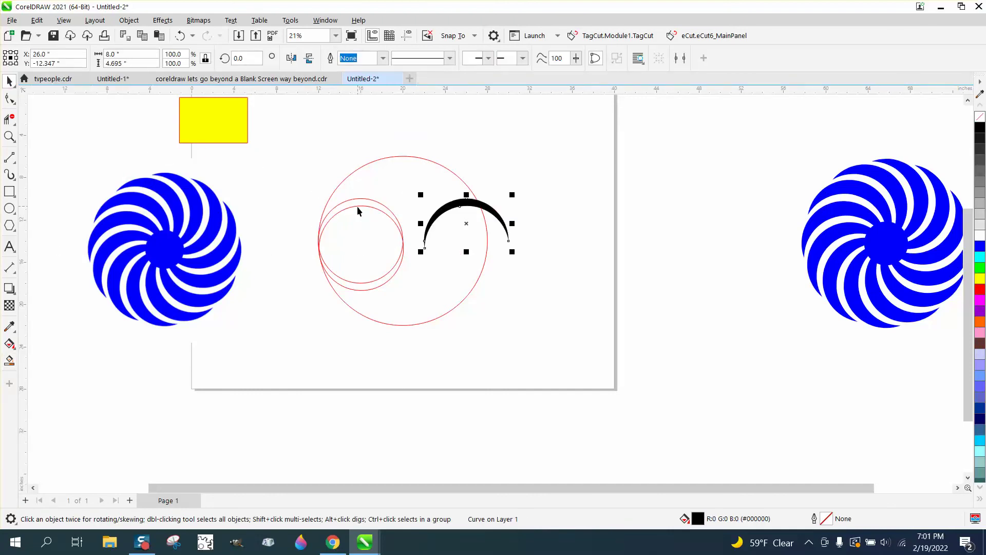
pyautogui.moveTo(307, 179); pyautogui.dragTo(431, 318)
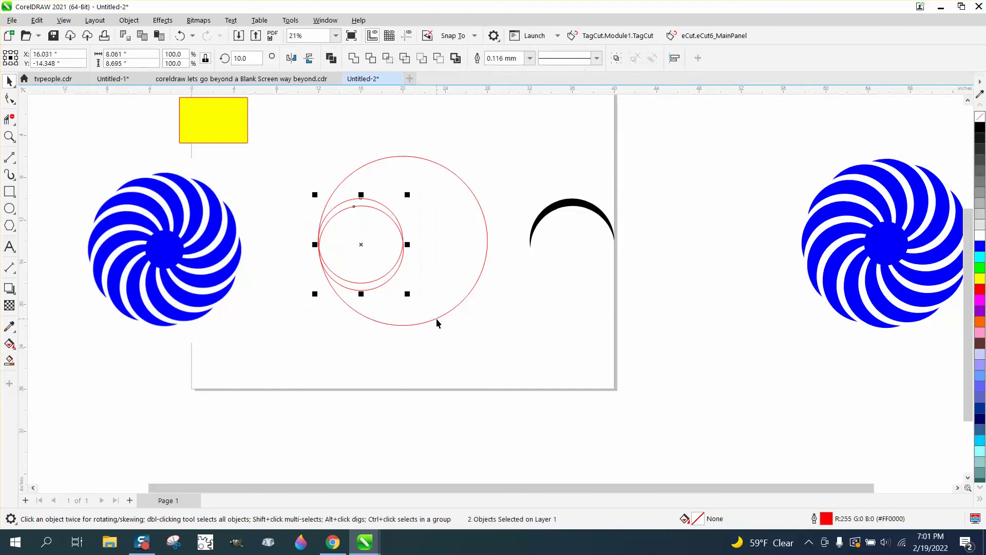
pyautogui.press('Delete')
pyautogui.click(569, 208)
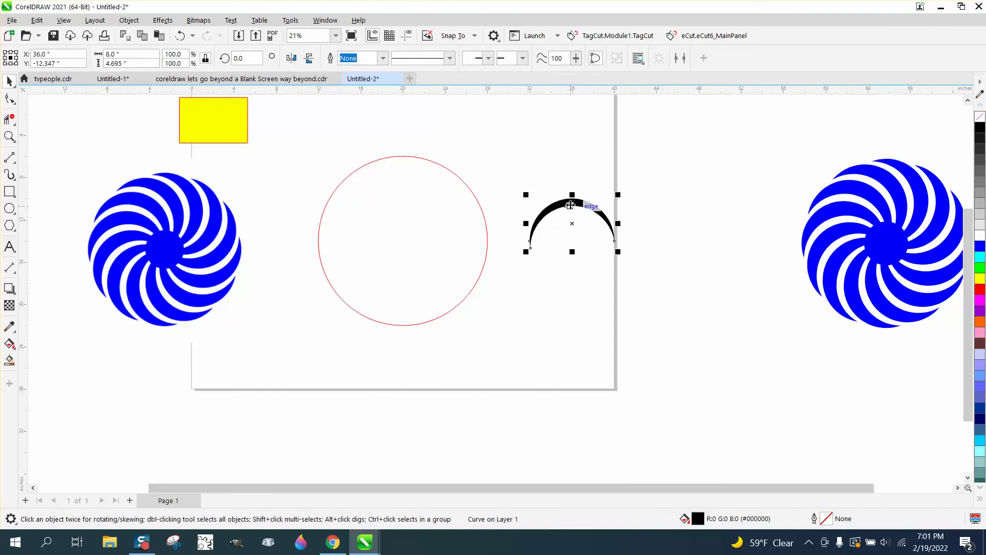
pyautogui.hotkey('shift', 'Left')
pyautogui.hotkey('shift', 'Left')
pyautogui.hotkey('shift', 'Left')
pyautogui.hotkey('shift', 'Left')
pyautogui.hotkey('shift', 'Left')
pyautogui.hotkey('shift', 'Left')
pyautogui.hotkey('shift', 'Left')
pyautogui.hotkey('shift', 'Left')
pyautogui.hotkey('shift', 'Left')
pyautogui.hotkey('shift', 'Left')
# Make a copy of the black crescent rotated 20° about its pivot.
pyautogui.click(361, 224)
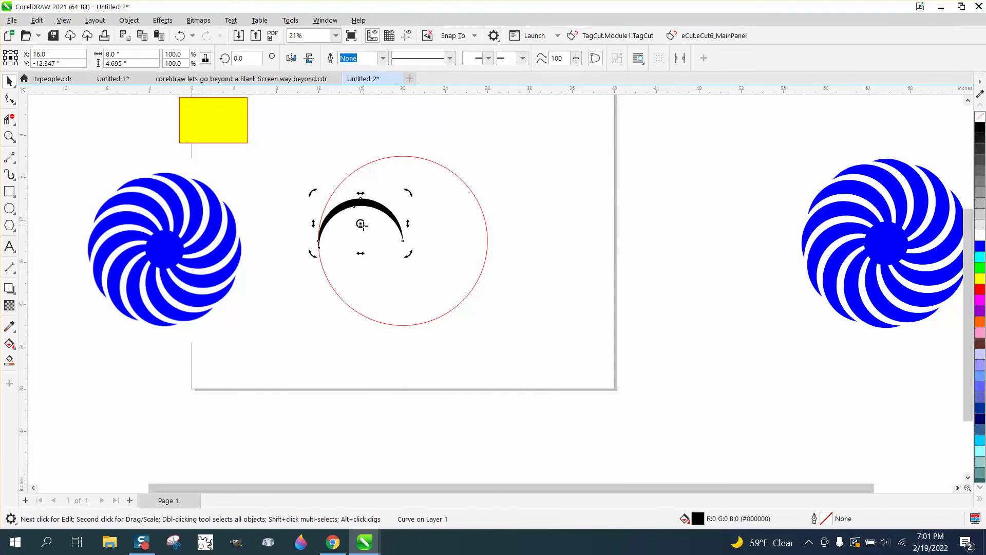
pyautogui.click(384, 208)
pyautogui.click(385, 208)
pyautogui.click(384, 208)
pyautogui.click(246, 58)
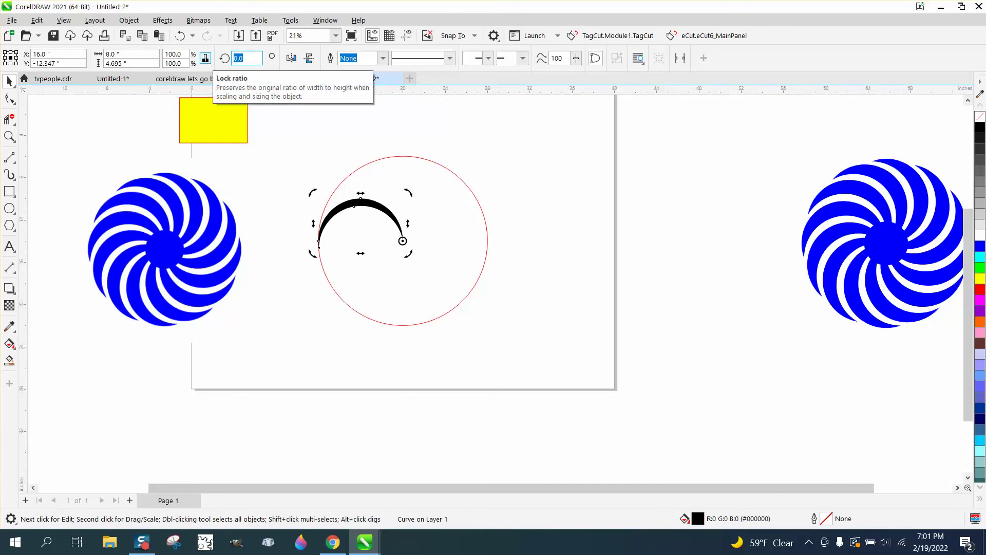
pyautogui.write('20')
pyautogui.press('Return')
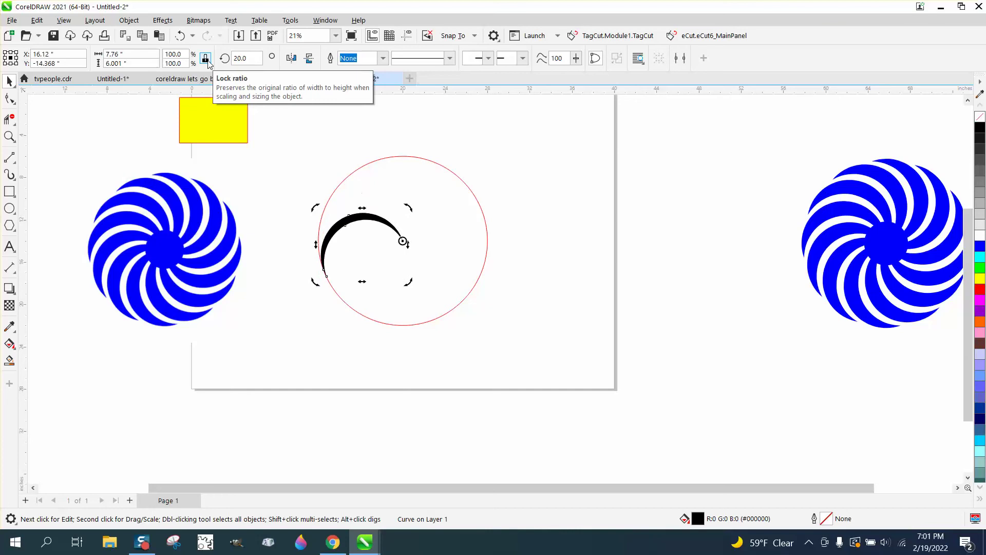
pyautogui.click(241, 58)
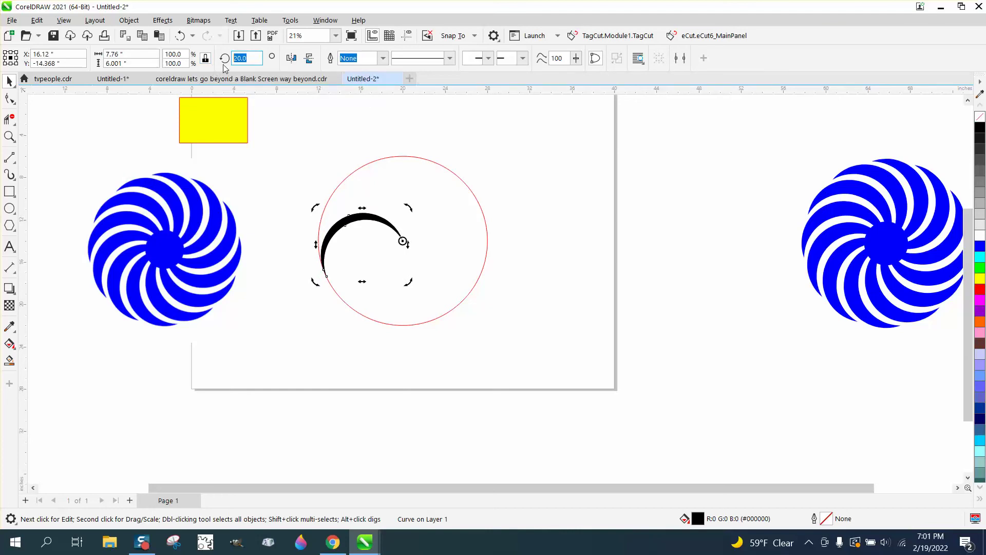
pyautogui.press('Return')
# Repeat the 20° rotated copies until the 18-crescent swirl closes, then deselect.
pyautogui.hotkey('ctrl', 'r')
pyautogui.hotkey('ctrl', 'r')
pyautogui.hotkey('ctrl', 'r')
pyautogui.hotkey('ctrl', 'r')
pyautogui.hotkey('ctrl', 'r')
pyautogui.hotkey('ctrl', 'r')
pyautogui.hotkey('ctrl', 'r')
pyautogui.hotkey('ctrl', 'r')
pyautogui.hotkey('ctrl', 'r')
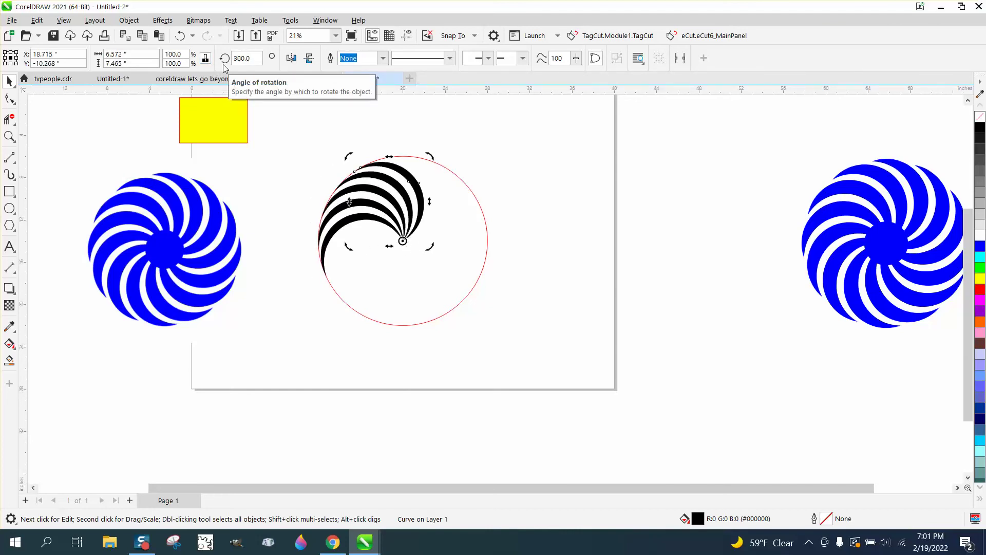
pyautogui.hotkey('ctrl', 'r')
pyautogui.hotkey('ctrl', 'r')
pyautogui.hotkey('ctrl', 'r')
pyautogui.hotkey('ctrl', 'r')
pyautogui.hotkey('ctrl', 'r')
pyautogui.hotkey('ctrl', 'r')
pyautogui.hotkey('ctrl', 'r')
pyautogui.hotkey('ctrl', 'r')
pyautogui.hotkey('ctrl', 'r')
pyautogui.hotkey('ctrl', 'r')
pyautogui.hotkey('ctrl', 'r')
pyautogui.hotkey('ctrl', 'r')
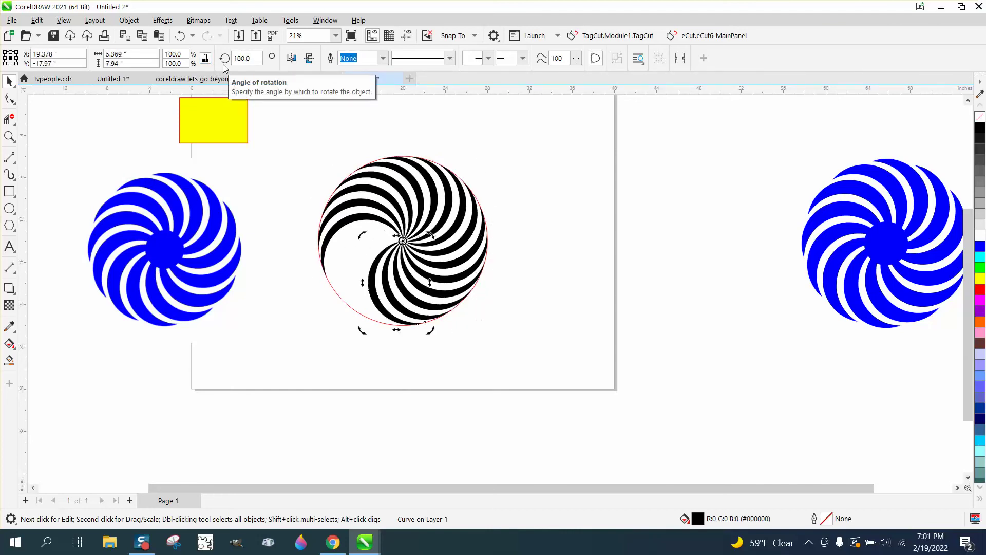
pyautogui.hotkey('ctrl', 'r')
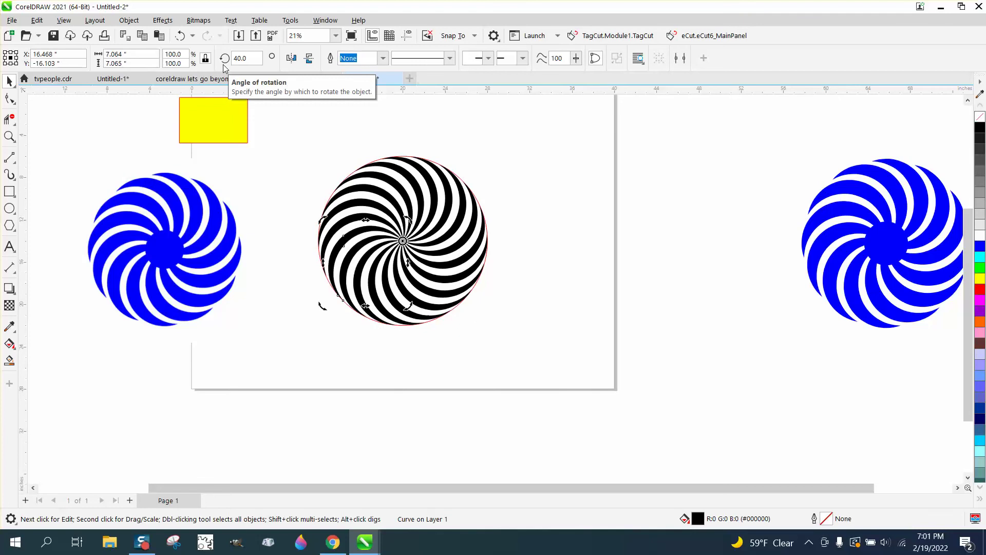
pyautogui.click(525, 251)
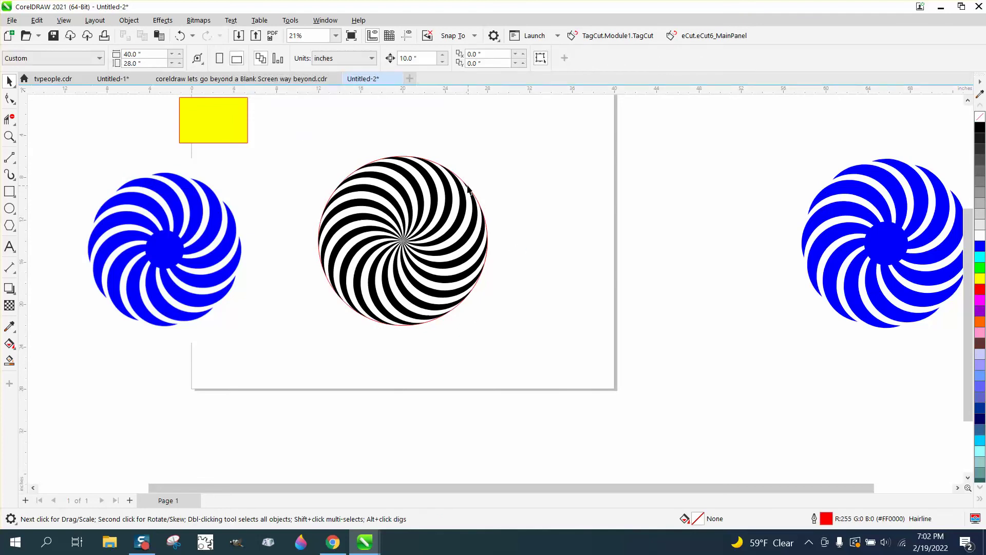
# Delete the red guide circle and make all 18 crescents unfilled with black hairline outlines.
pyautogui.moveTo(612, 179); pyautogui.dragTo(612, 179)
pyautogui.moveTo(461, 183); pyautogui.dragTo(666, 194)
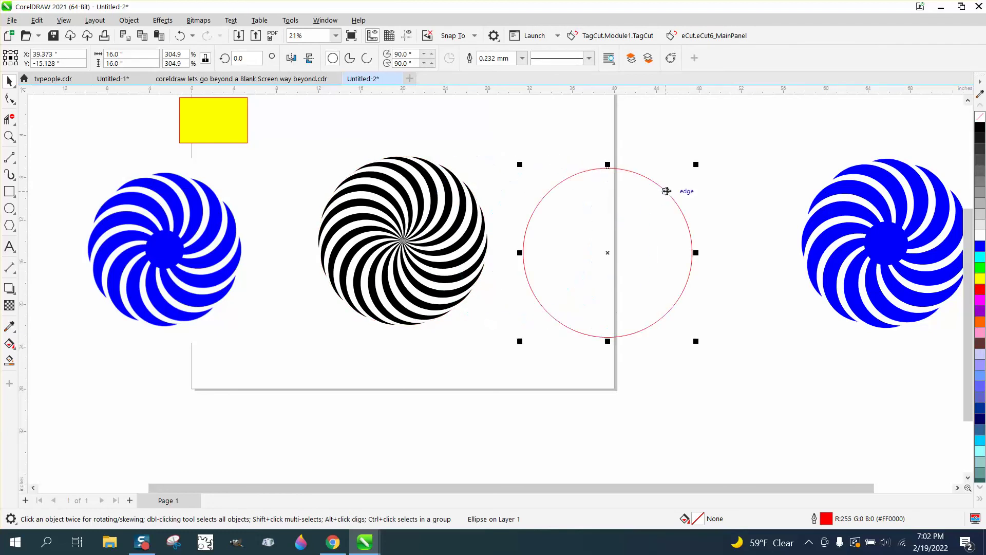
pyautogui.press('Delete')
pyautogui.moveTo(533, 325); pyautogui.dragTo(534, 327)
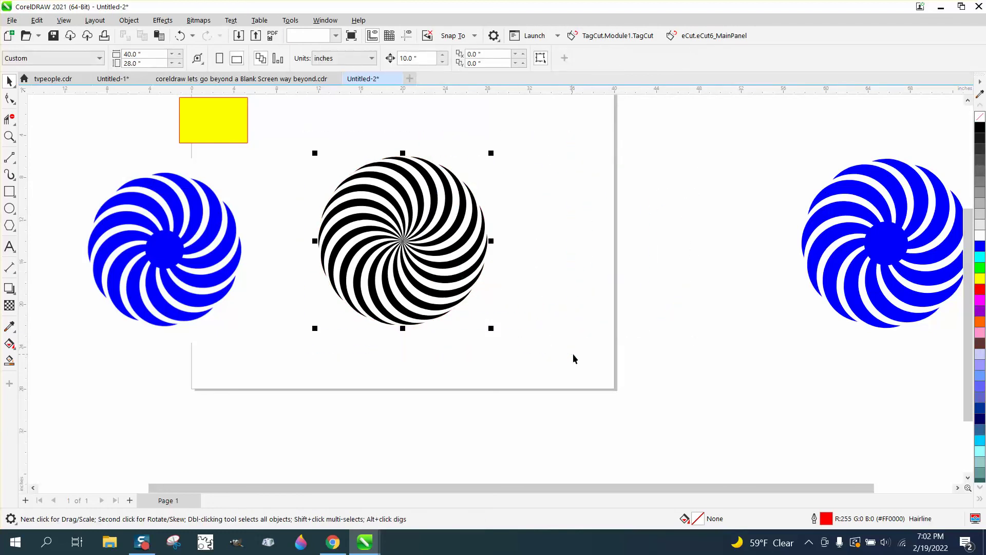
pyautogui.click(979, 116)
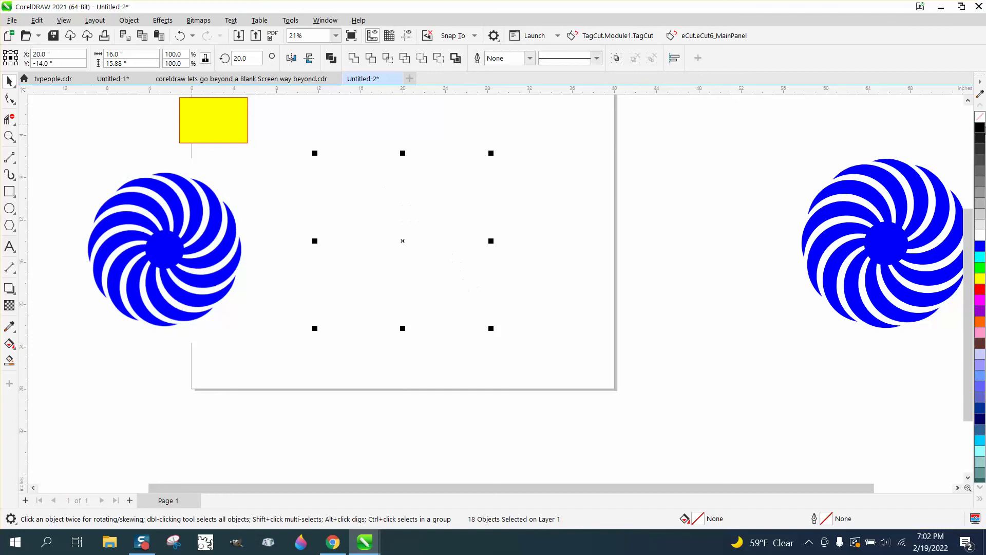
pyautogui.rightClick(980, 128)
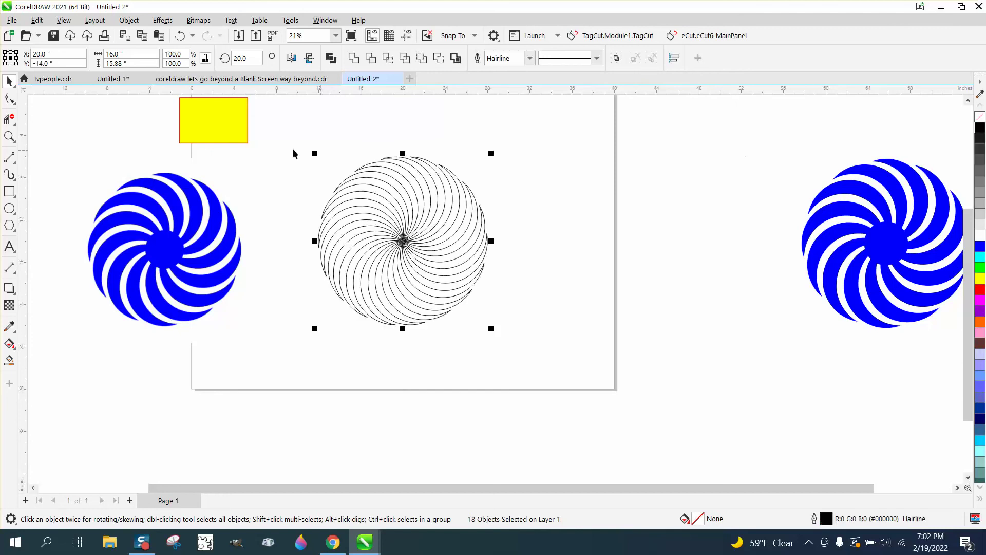
# Draw a circle, centre it on the page, shrink it to about 75%, and select it with the swirl.
pyautogui.click(9, 208)
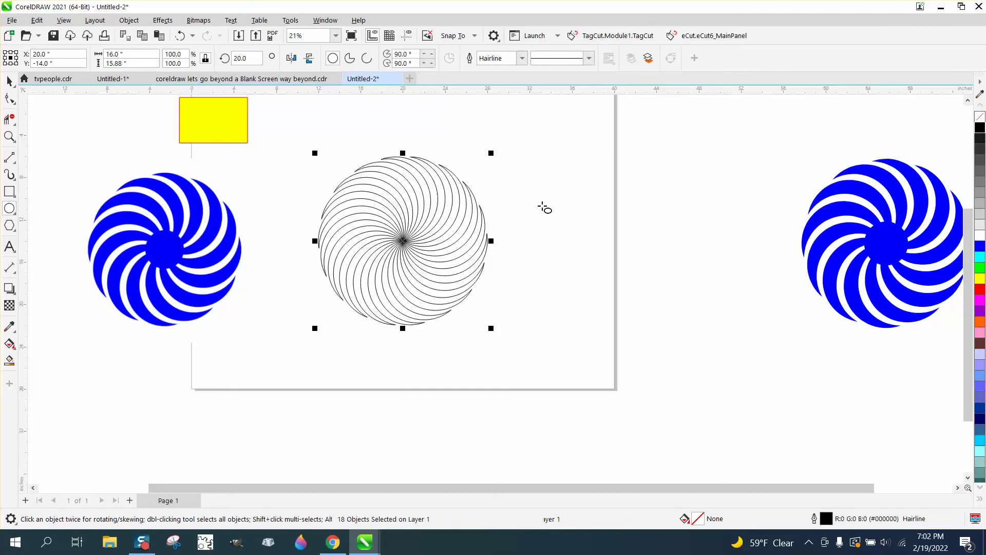
pyautogui.moveTo(544, 205); pyautogui.dragTo(512, 268)
pyautogui.press('p')
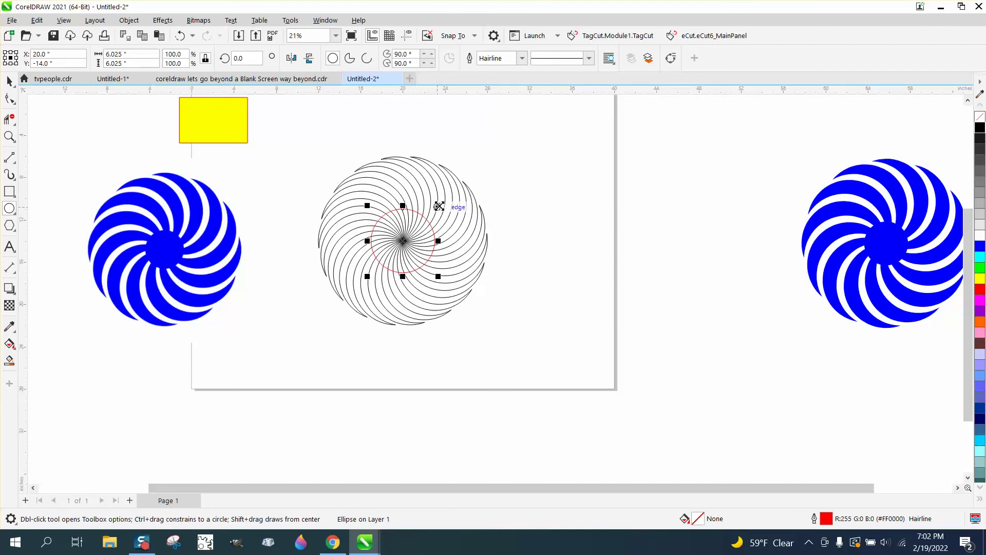
pyautogui.moveTo(438, 205); pyautogui.dragTo(430, 213)
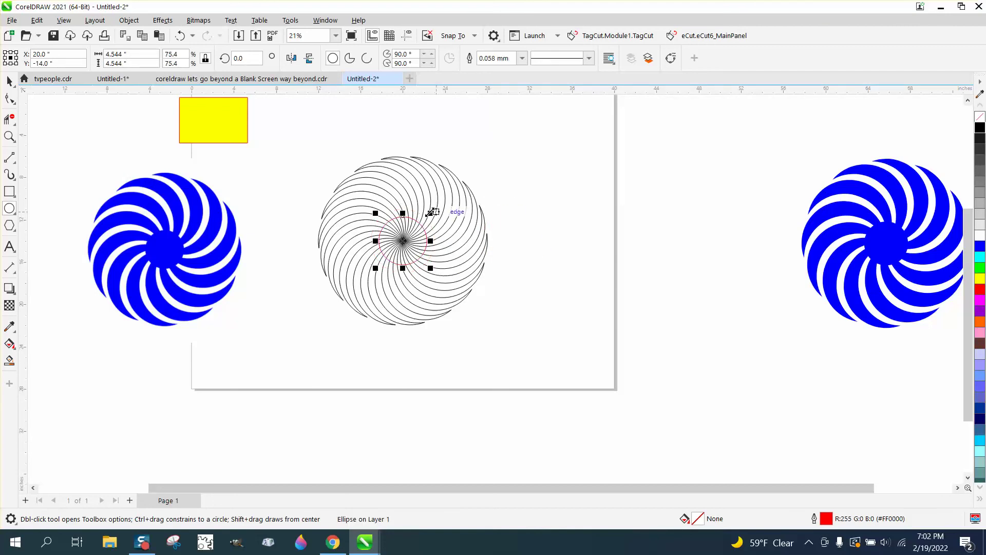
pyautogui.click(11, 81)
pyautogui.moveTo(287, 132); pyautogui.dragTo(519, 318)
# Trim away the swirl lines inside the circle, then Smart Fill the enclosed shapes solid black.
pyautogui.click(370, 58)
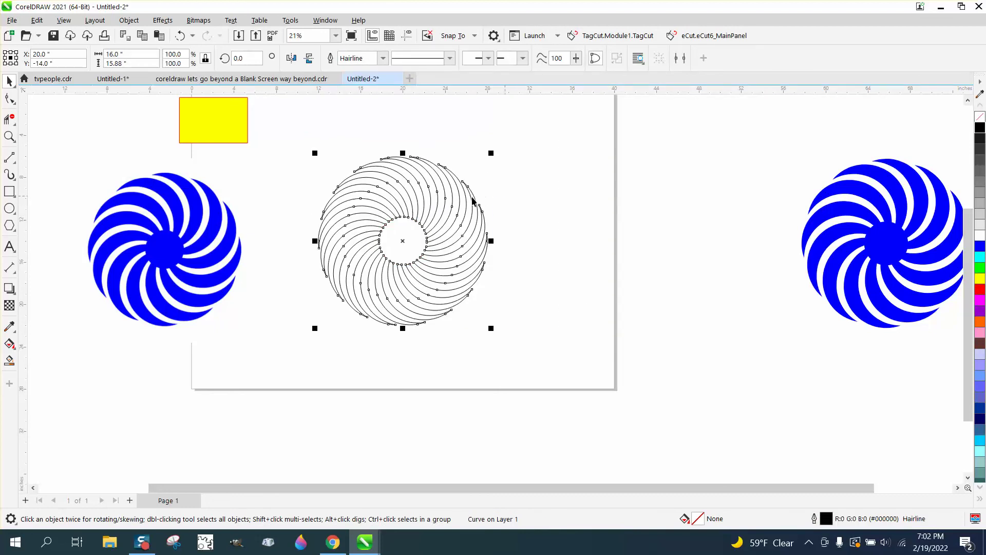
pyautogui.click(10, 361)
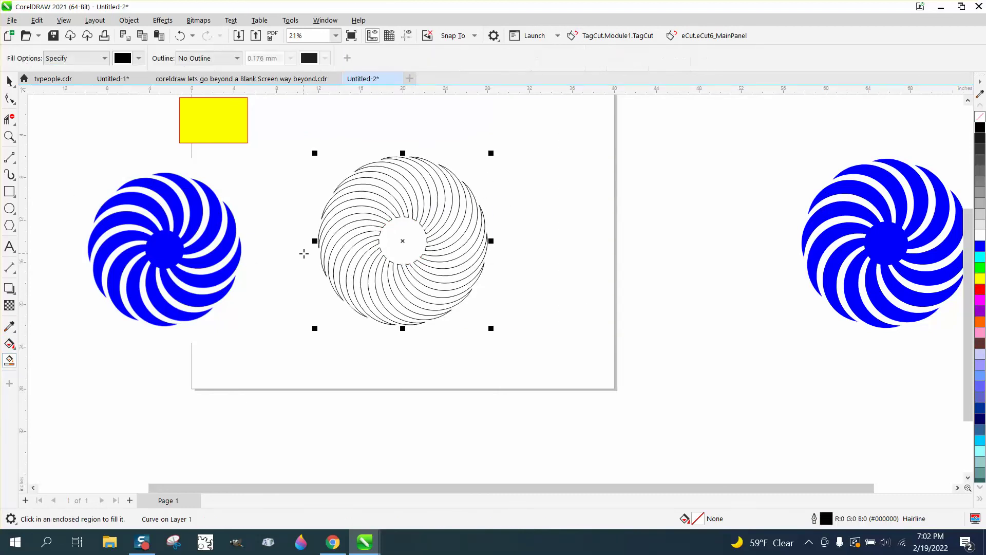
pyautogui.click(404, 226)
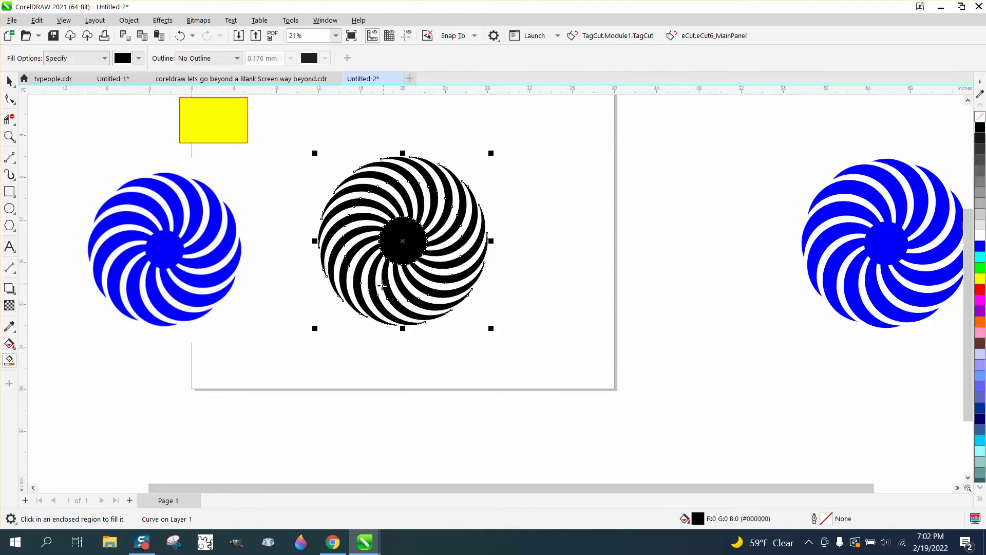
pyautogui.click(9, 81)
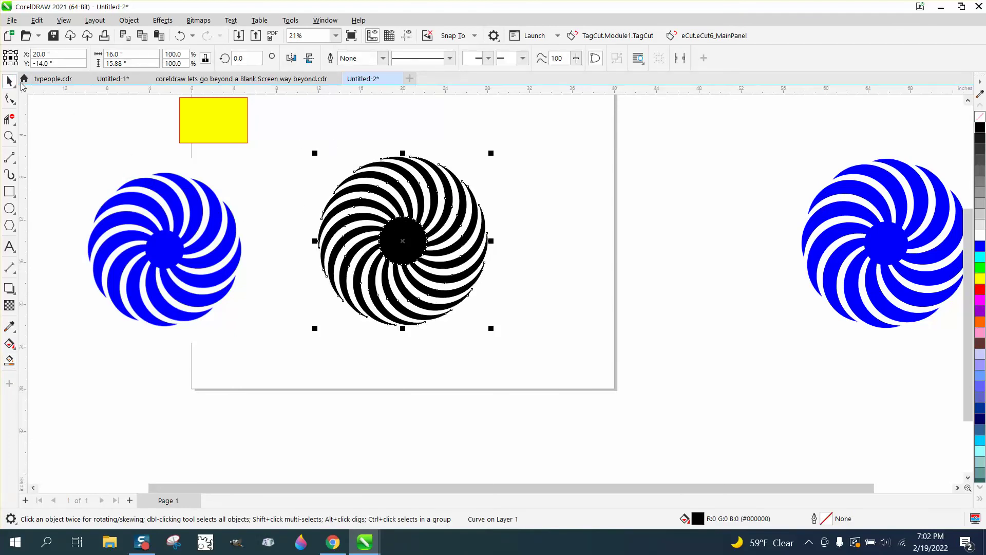
pyautogui.scroll(-1, 425, 222)
# Move the black filled swirl aside and delete the thin-line outline swirl.
pyautogui.moveTo(436, 239); pyautogui.dragTo(565, 244)
pyautogui.moveTo(342, 167); pyautogui.dragTo(489, 307)
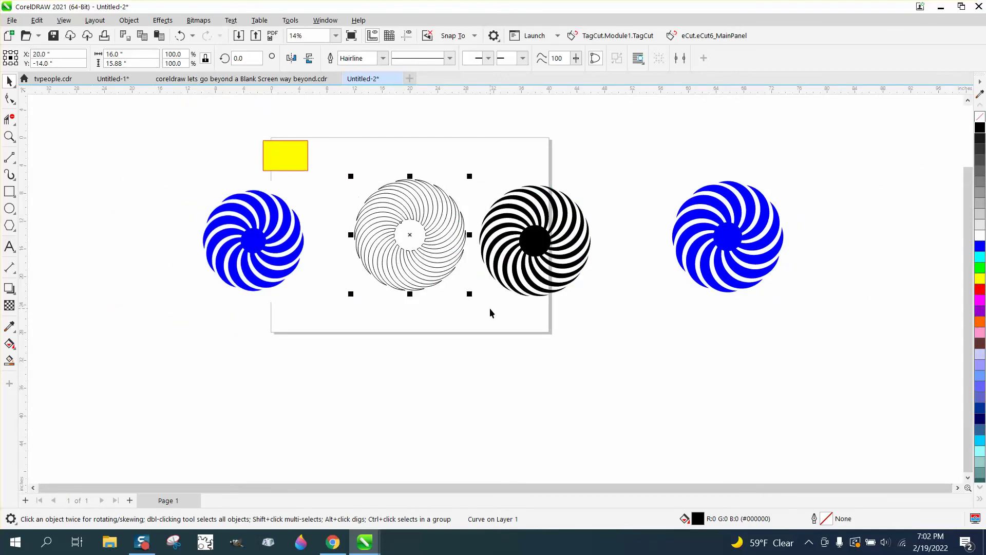
pyautogui.press('Delete')
# Return the black swirl to page centre, recolour it yellow, and mirror it horizontally.
pyautogui.click(537, 255)
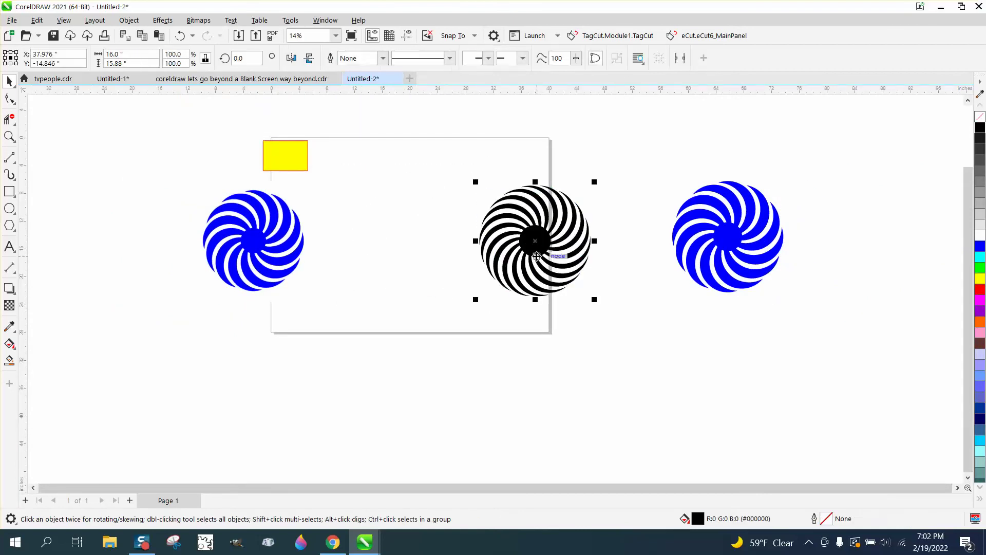
pyautogui.hotkey('ctrl', 'z')
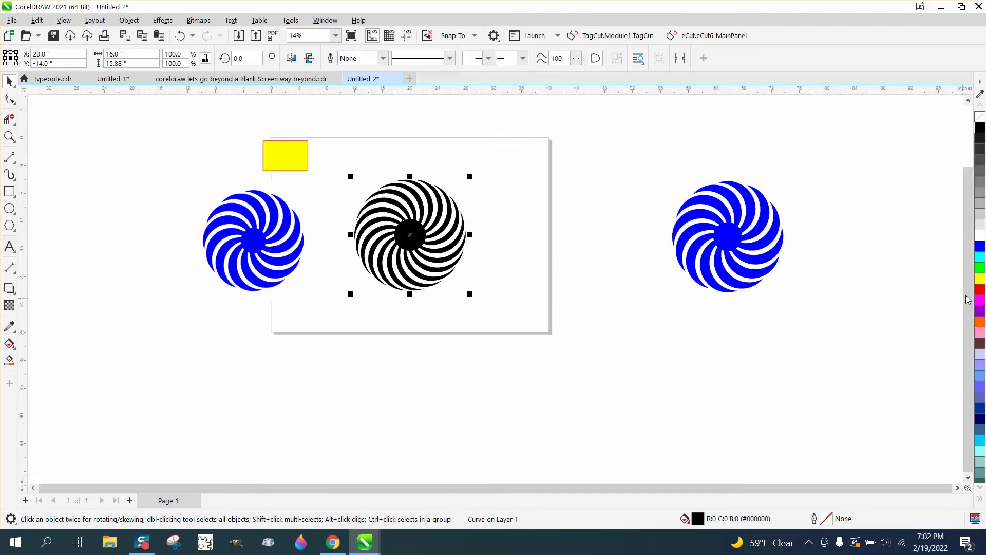
pyautogui.click(980, 278)
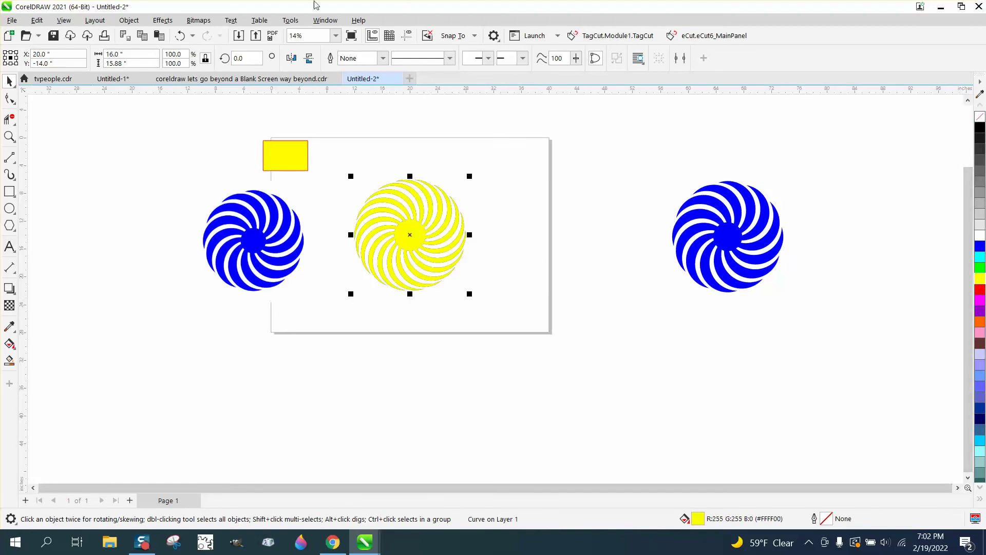
pyautogui.click(290, 58)
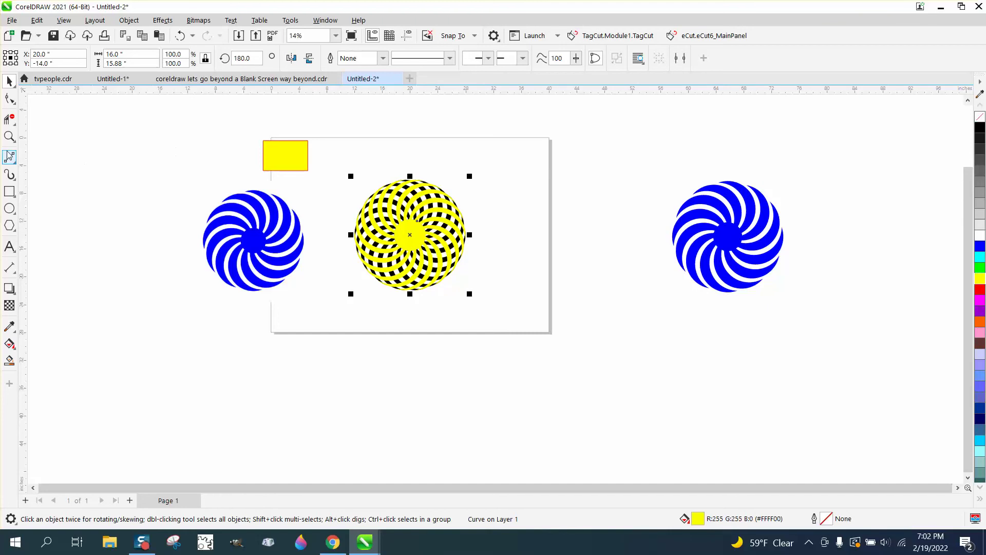
pyautogui.click(9, 136)
# Zoom in on the woven swirl and rotate the yellow swirl by 10°.
pyautogui.click(43, 136)
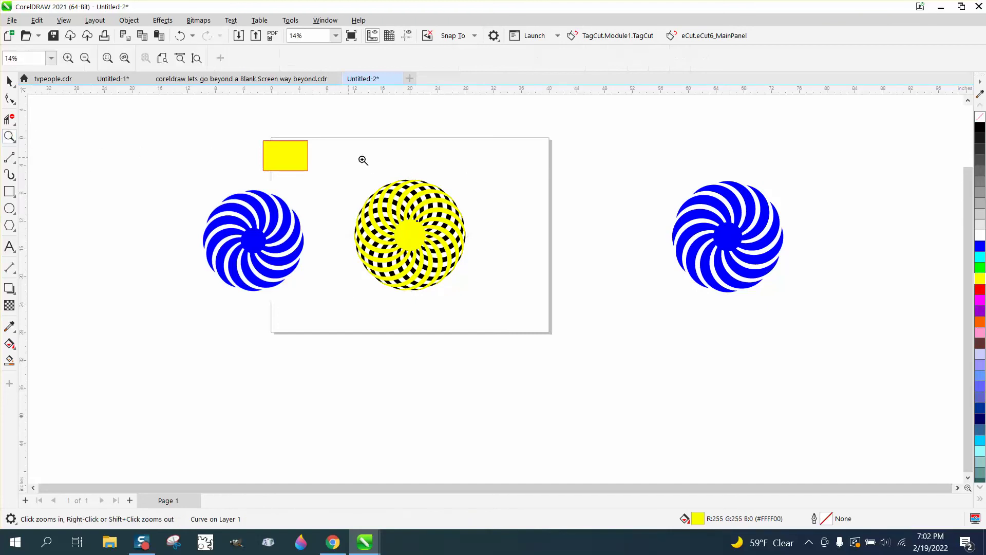
pyautogui.moveTo(346, 162); pyautogui.dragTo(492, 296)
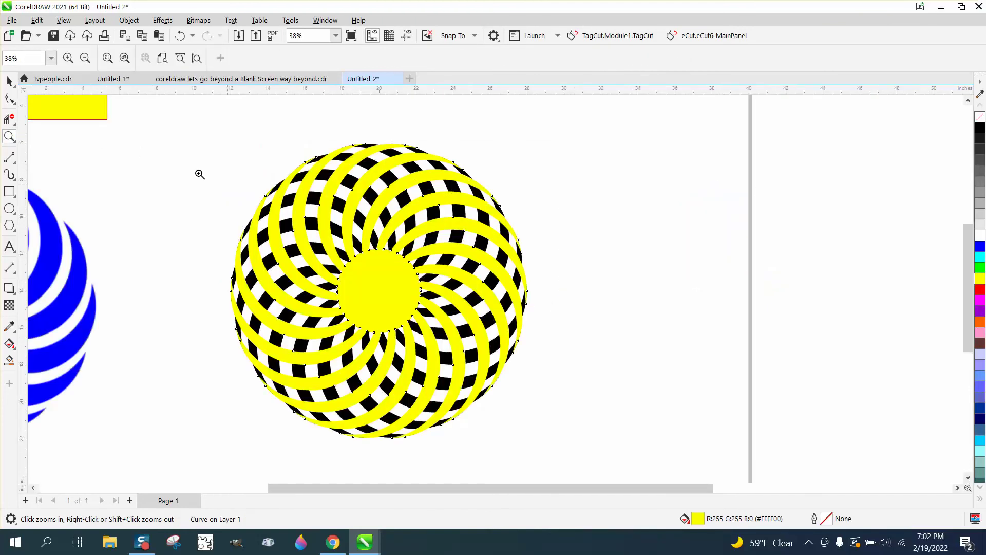
pyautogui.click(9, 81)
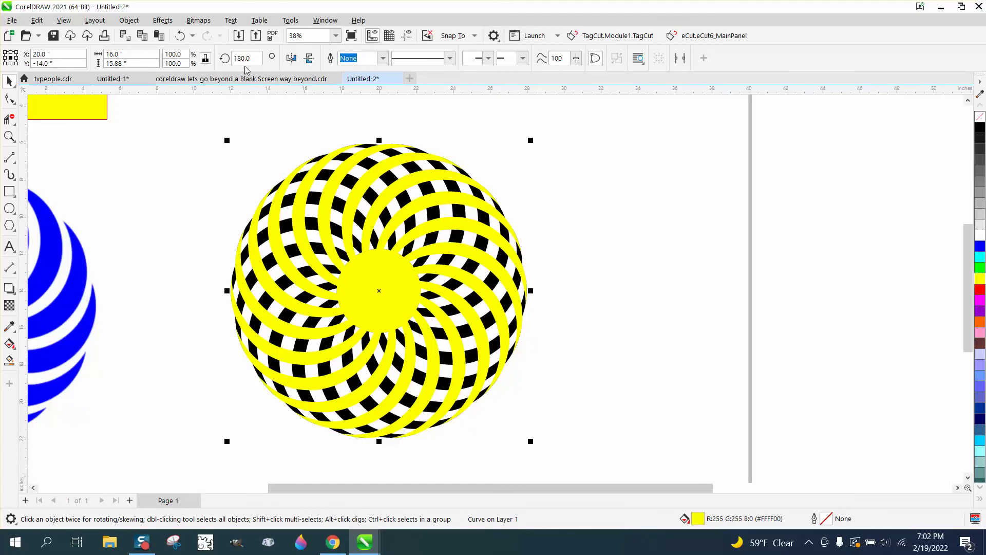
pyautogui.moveTo(251, 60); pyautogui.dragTo(224, 59)
pyautogui.write('10')
pyautogui.press('Return')
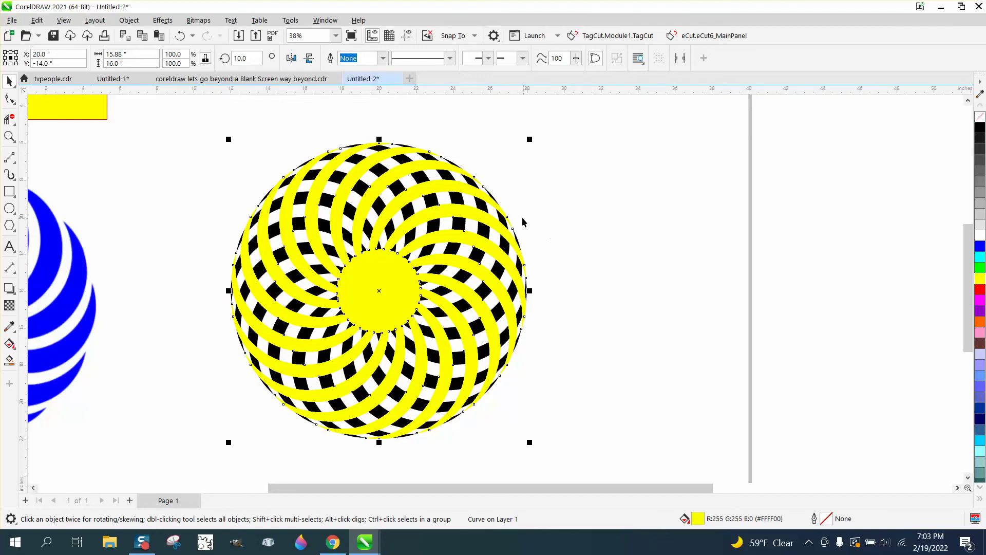
# Rotate the yellow swirl further clockwise by hand to shift its weave over the black swirl.
pyautogui.click(399, 291)
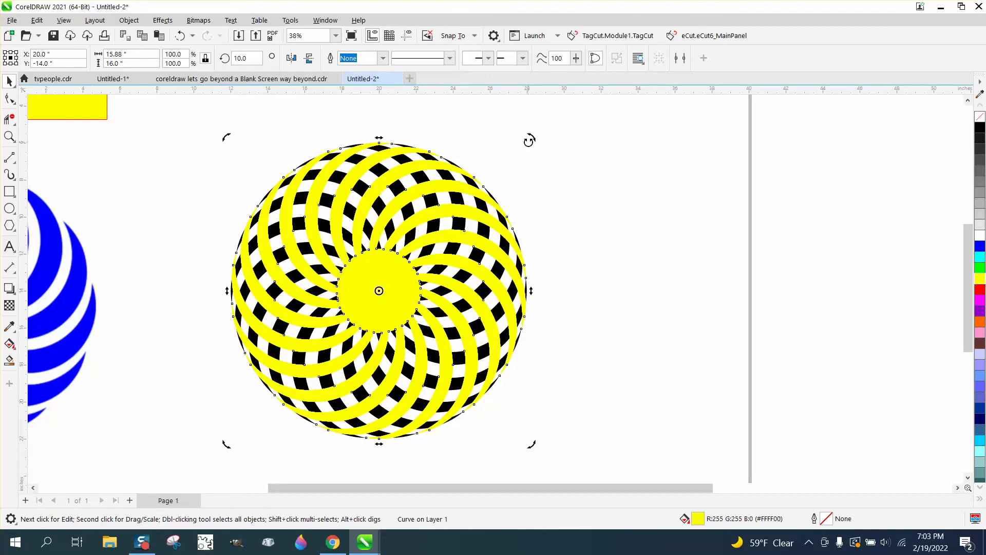
pyautogui.moveTo(529, 140); pyautogui.dragTo(565, 345)
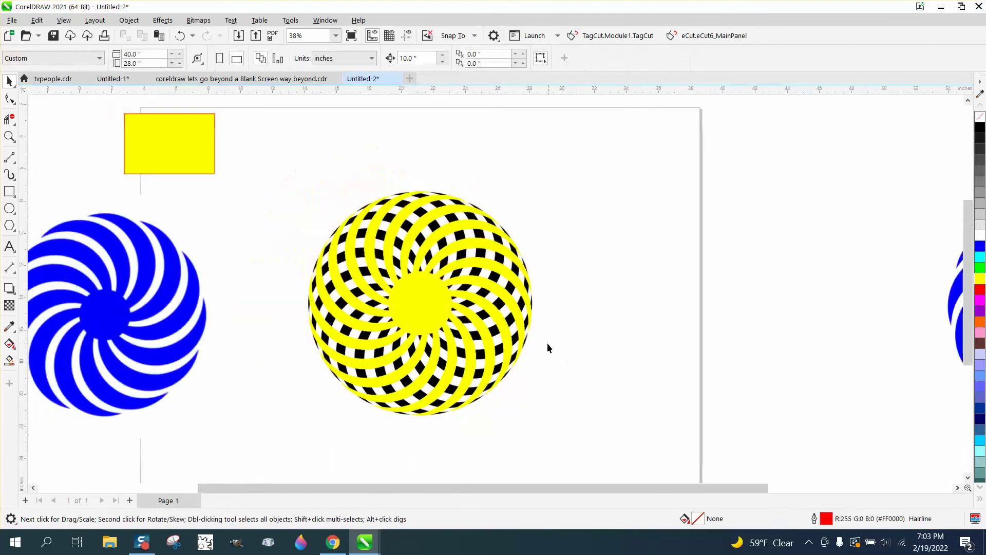
pyautogui.scroll(-4, 546, 343)
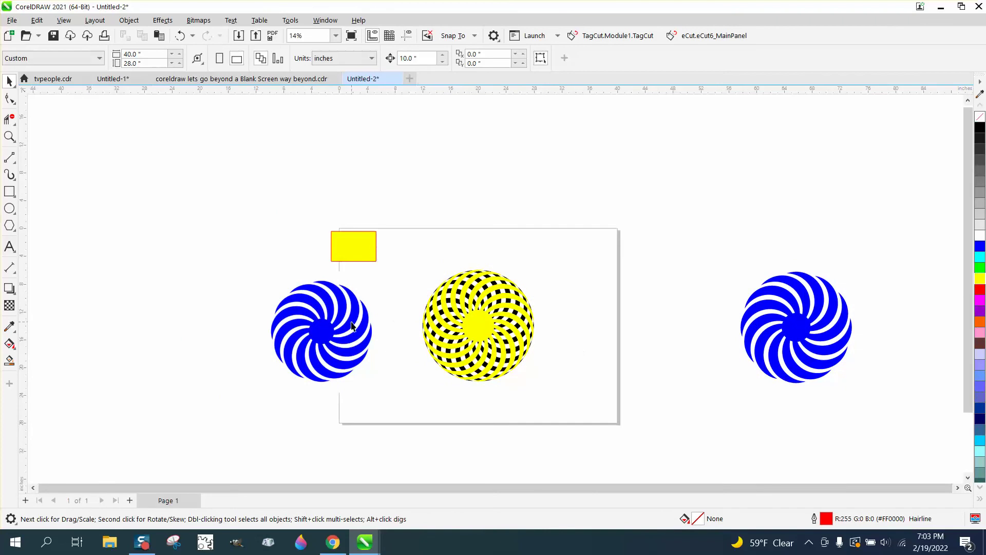
pyautogui.click(361, 259)
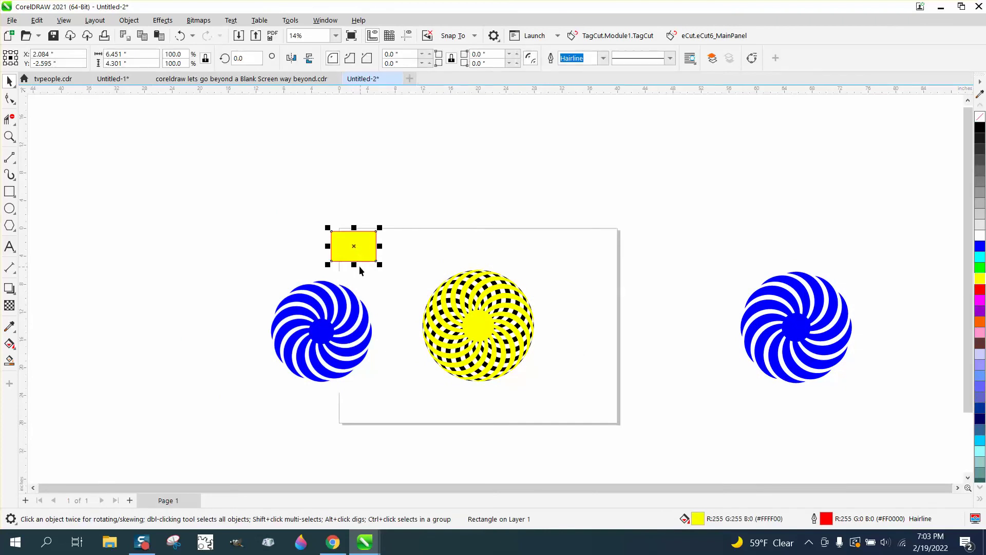